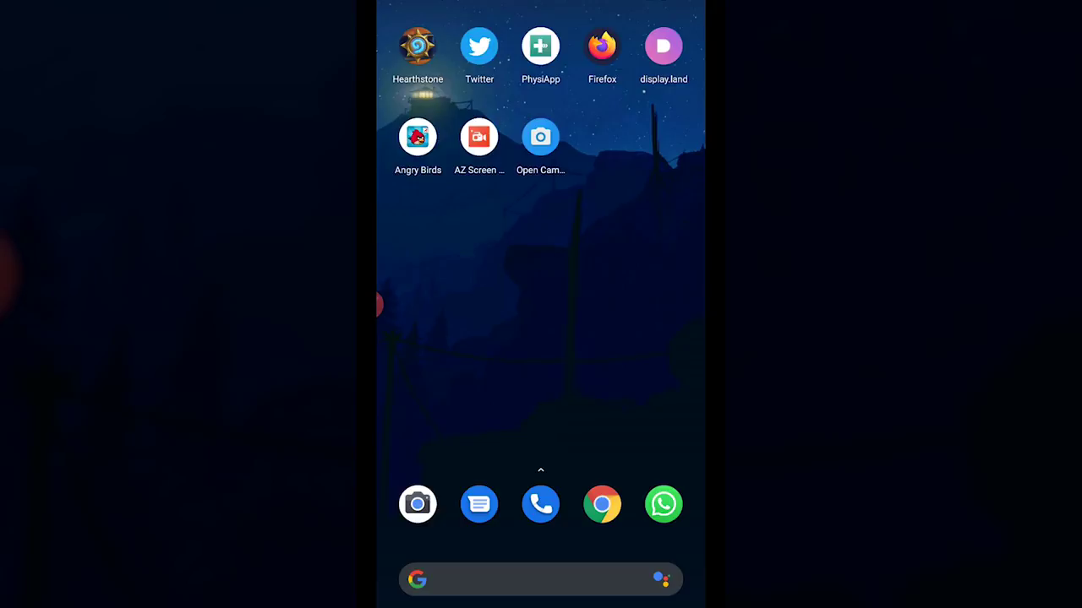
Launch display.land and open the Bench capture for editing from its publish settings
click(663, 46)
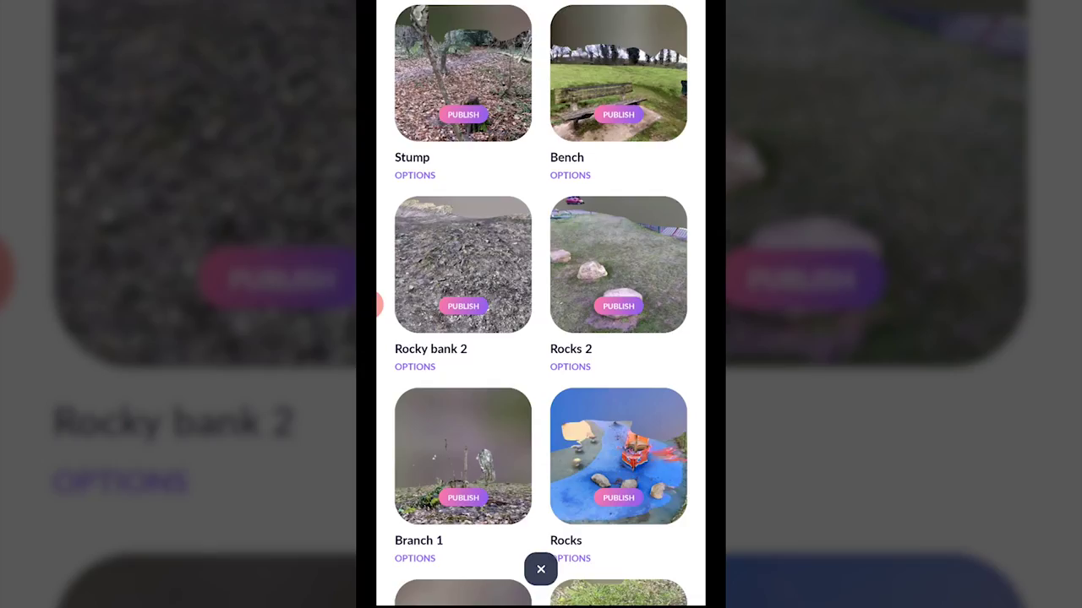
scroll(540, 304, up, 2)
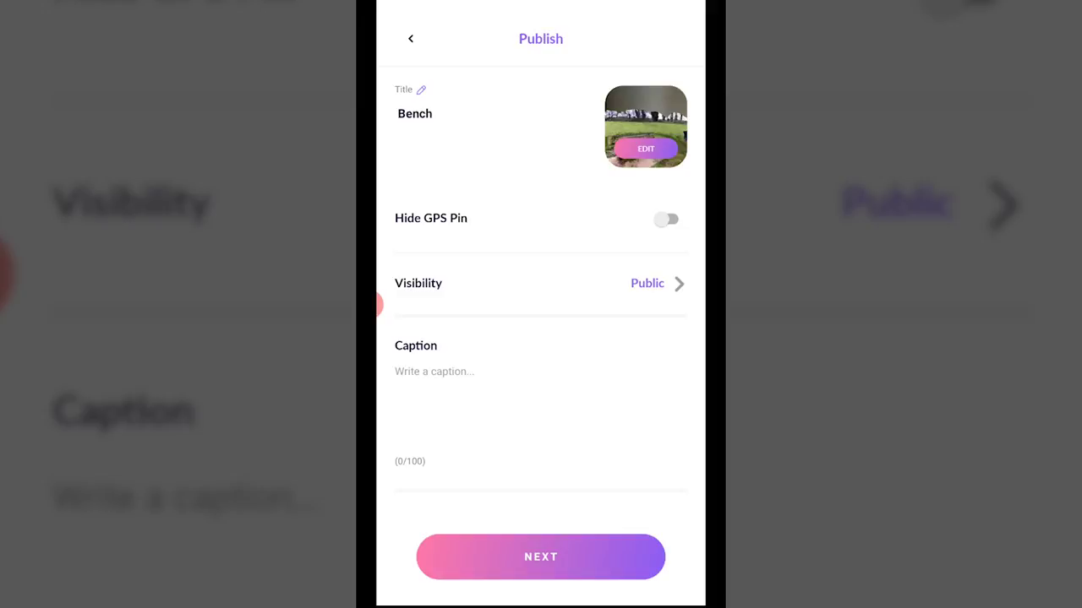
click(645, 148)
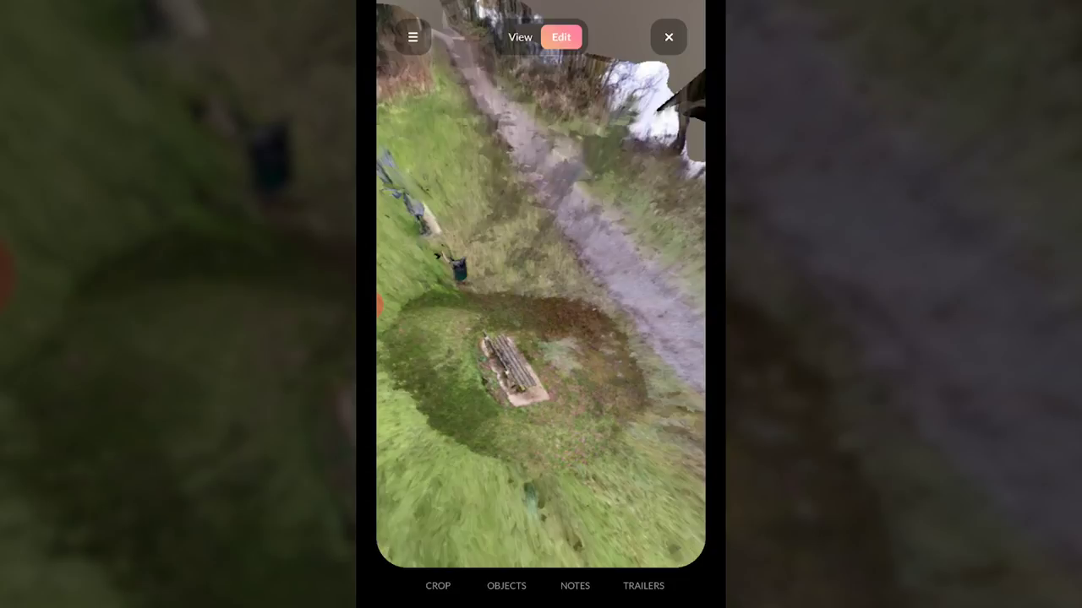
Crop the Bench capture to a box around the bench and request a new video preview, leaving it unpublished
click(437, 586)
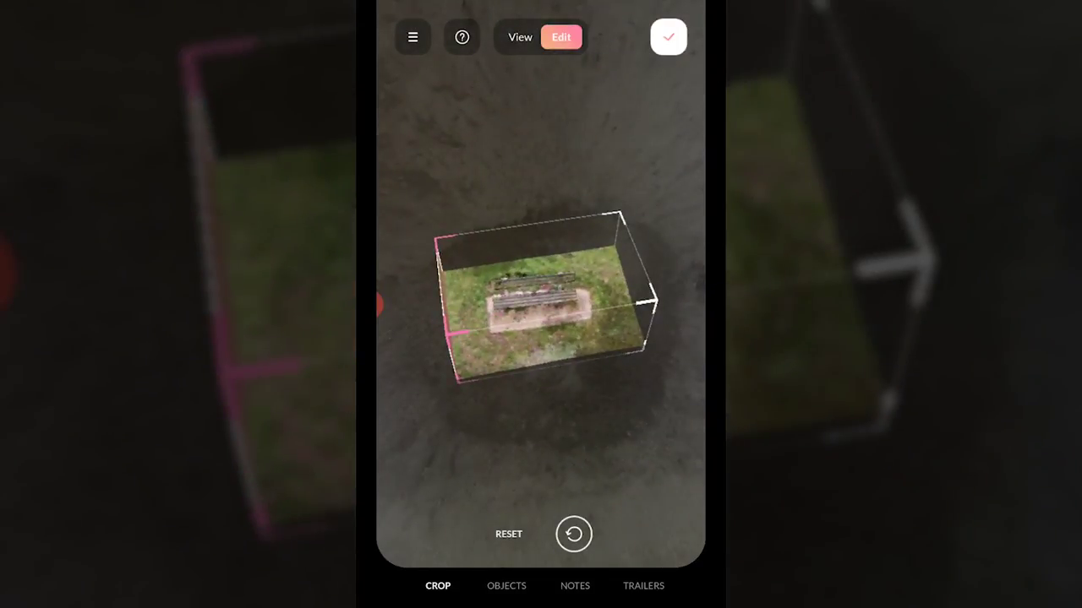
click(668, 36)
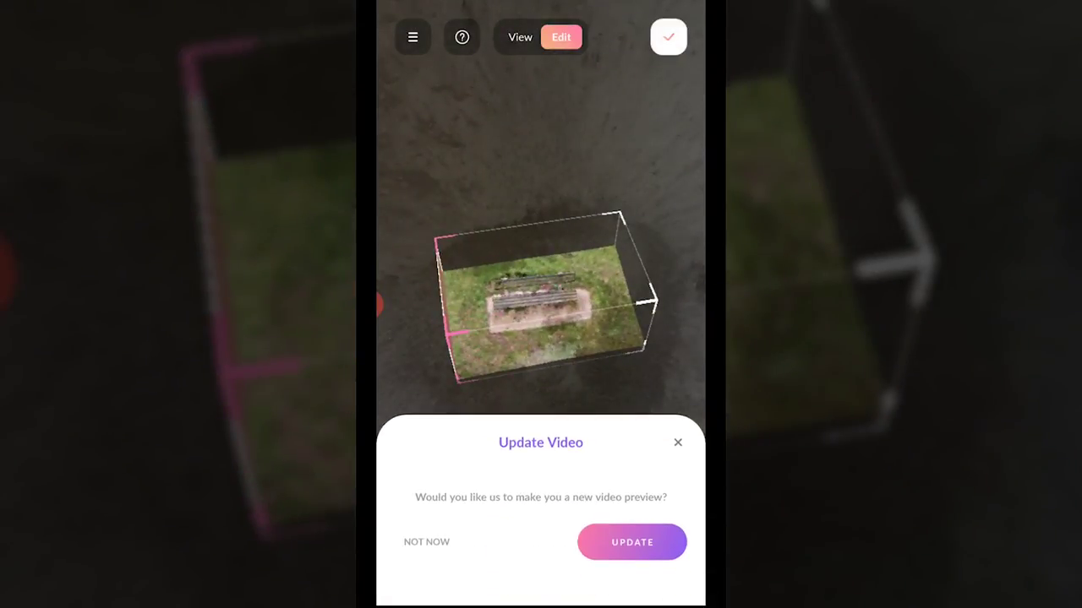
click(632, 542)
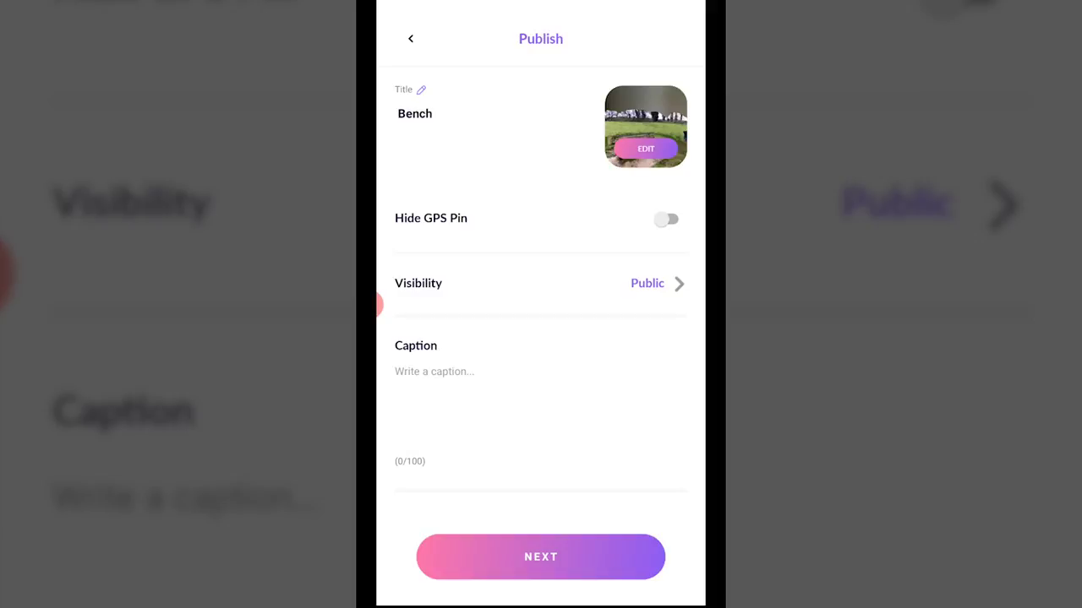
click(541, 557)
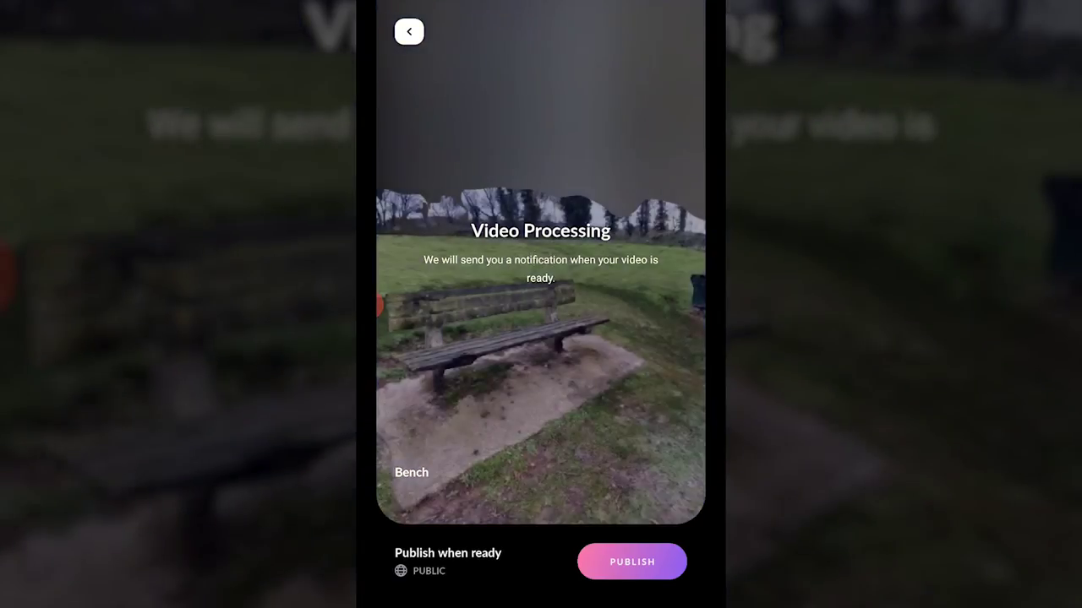
click(409, 31)
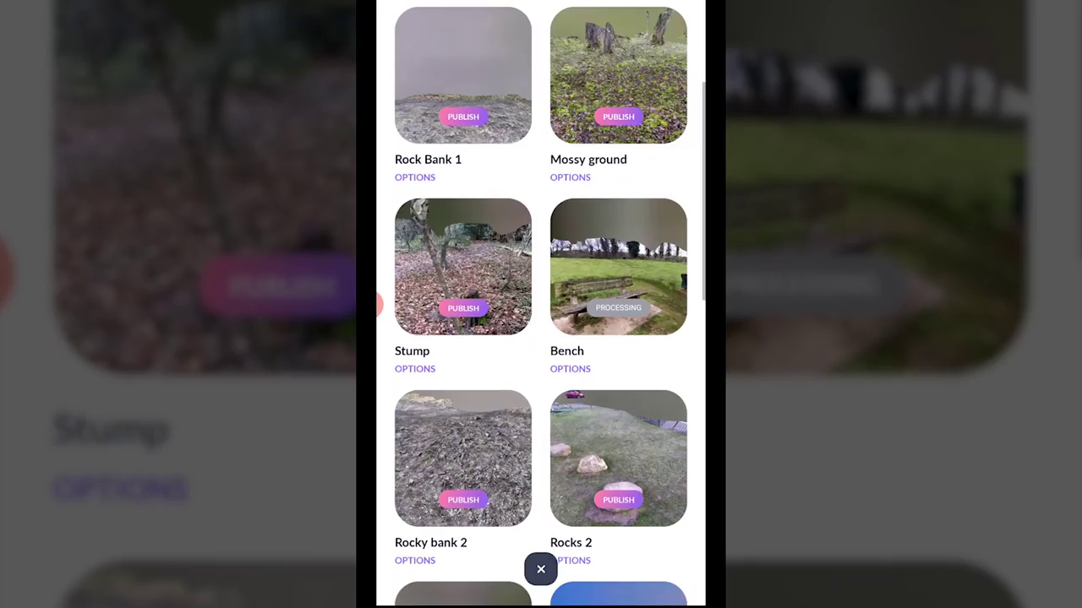
Publish the Main path capture with public visibility
scroll(540, 305, down, 4)
scroll(541, 304, down, 4)
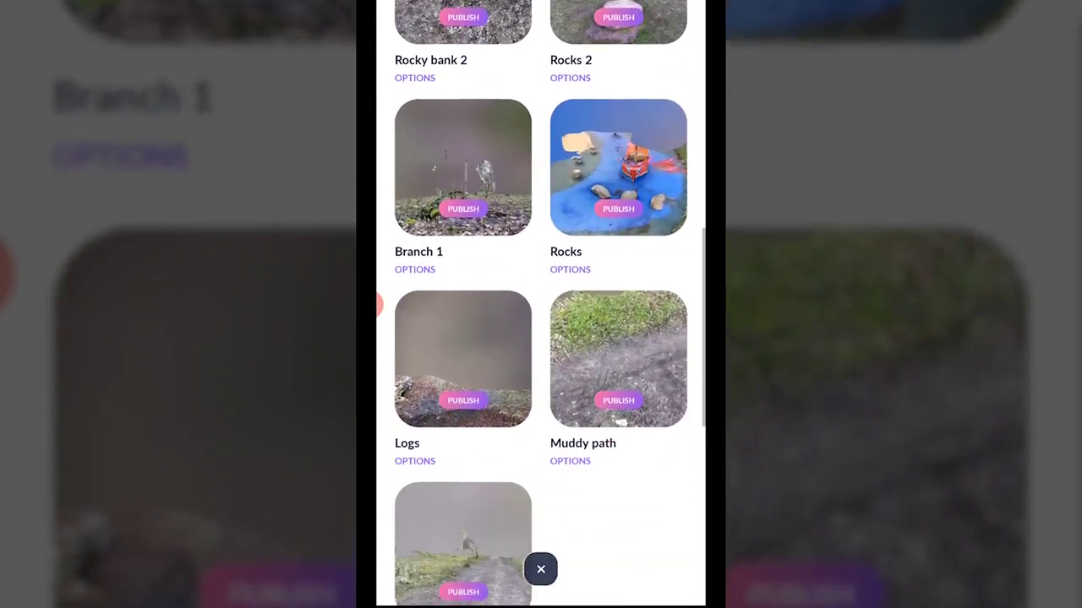
scroll(540, 304, down, 1)
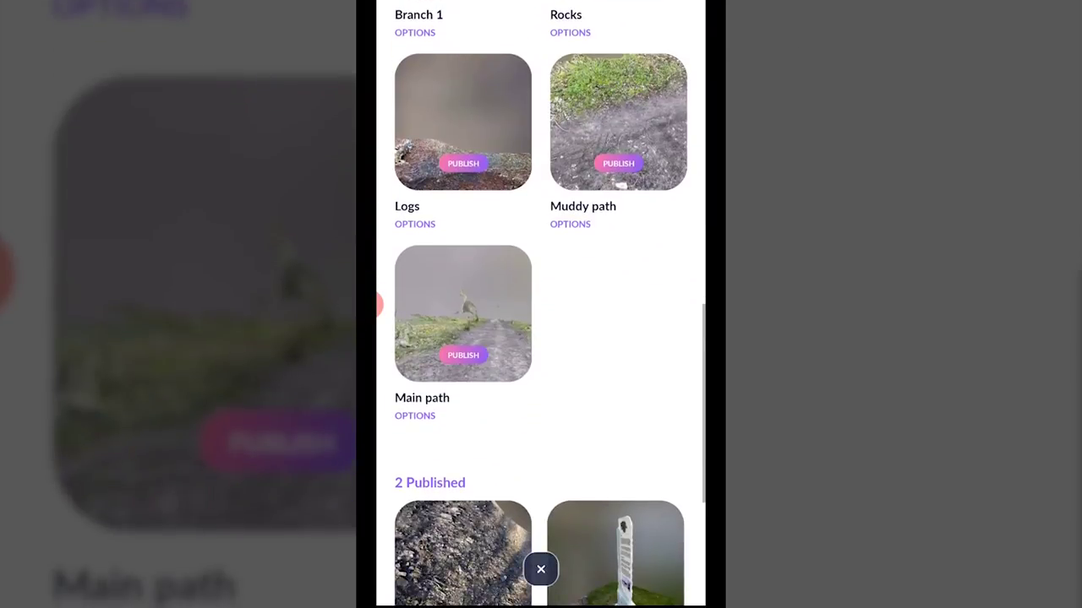
scroll(541, 304, down, 1)
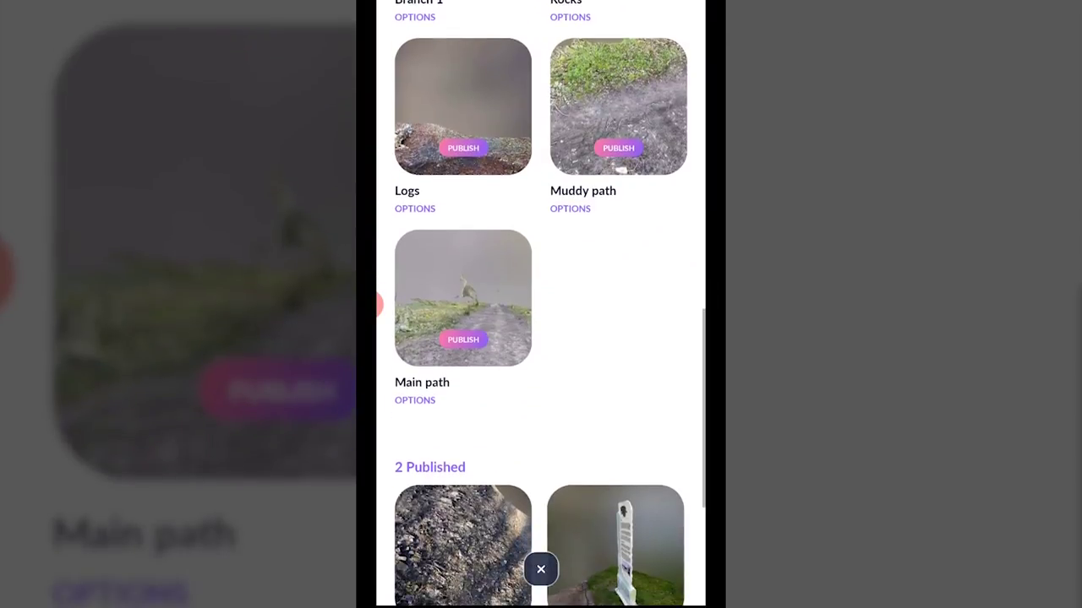
click(463, 298)
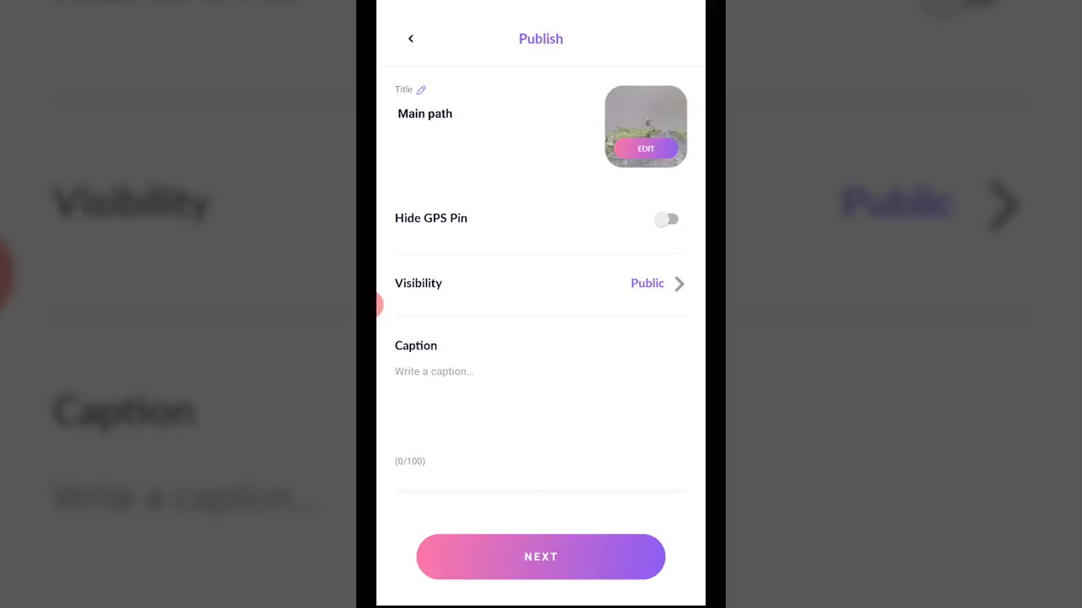
click(540, 557)
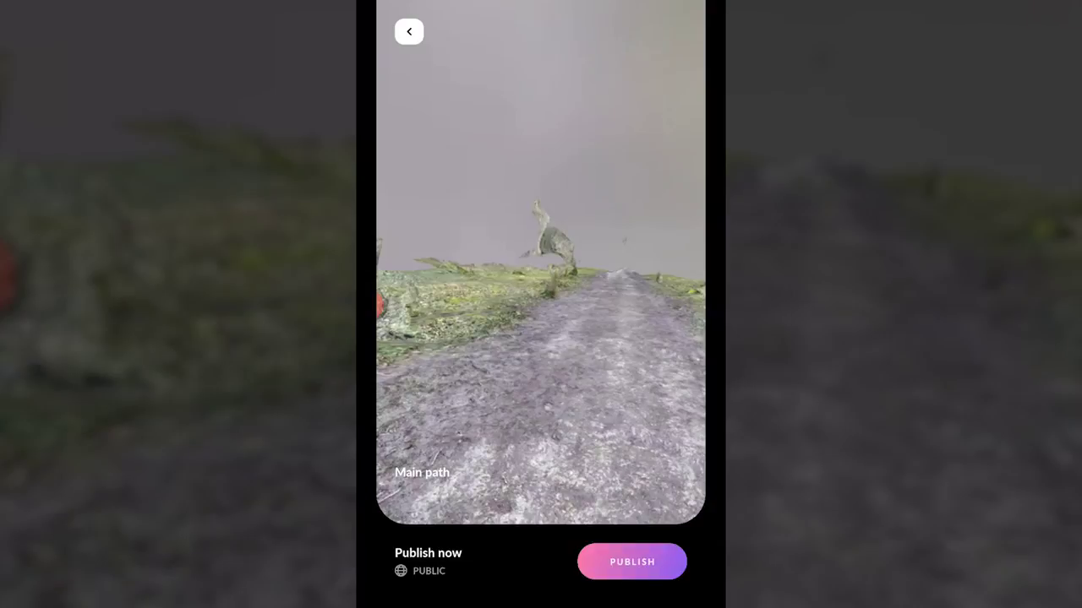
click(632, 562)
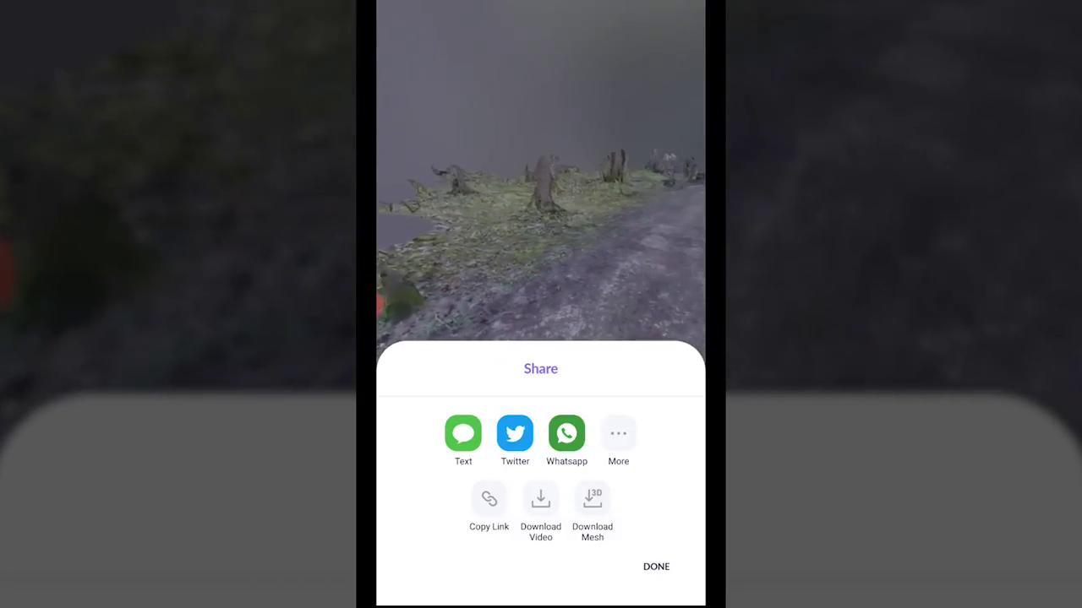
Share the OBJ 3D mesh download link of the Main path capture through Gmail
click(594, 505)
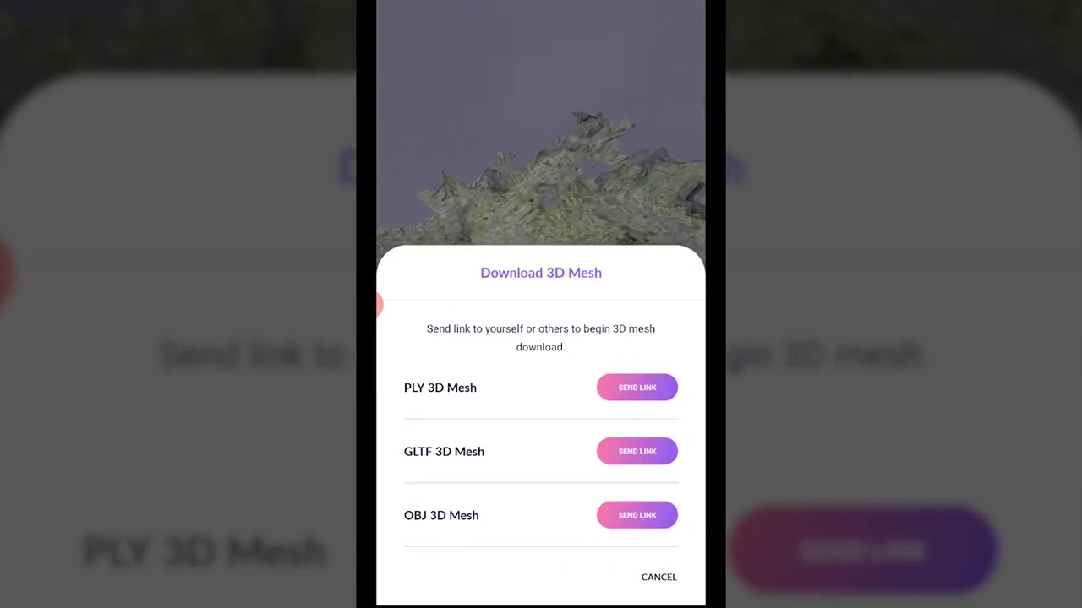
click(636, 515)
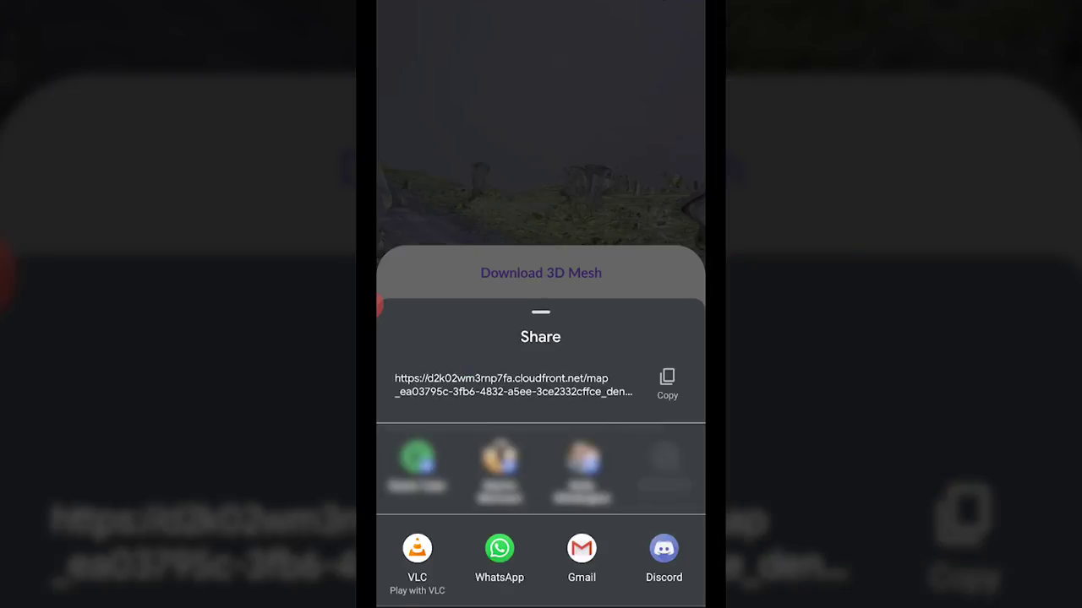
click(581, 549)
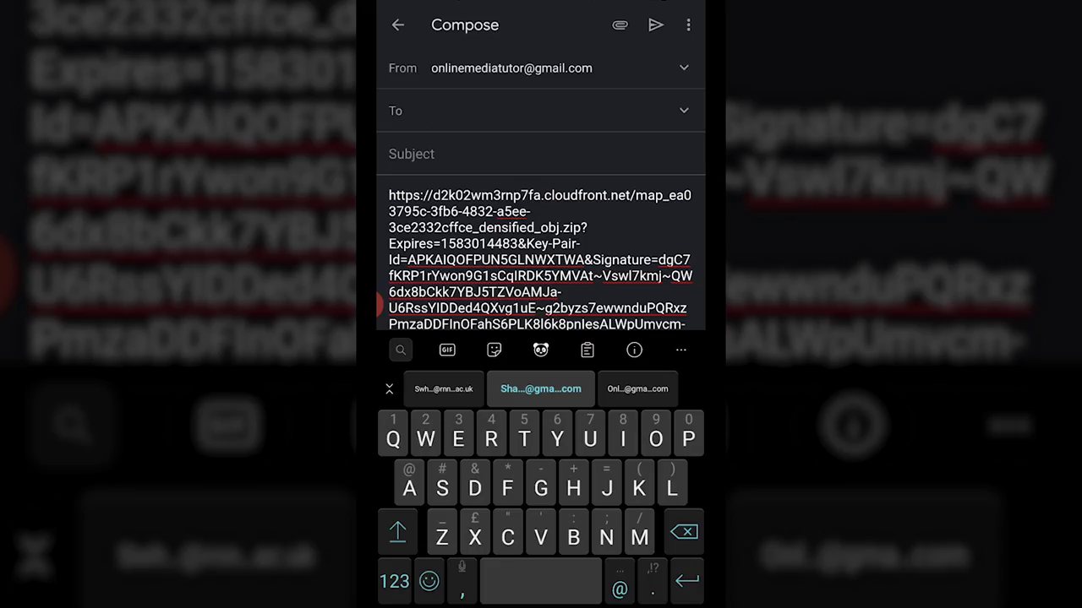
Address the email to the account's own address, set the subject to "Main path" and send it
click(637, 389)
key(Return)
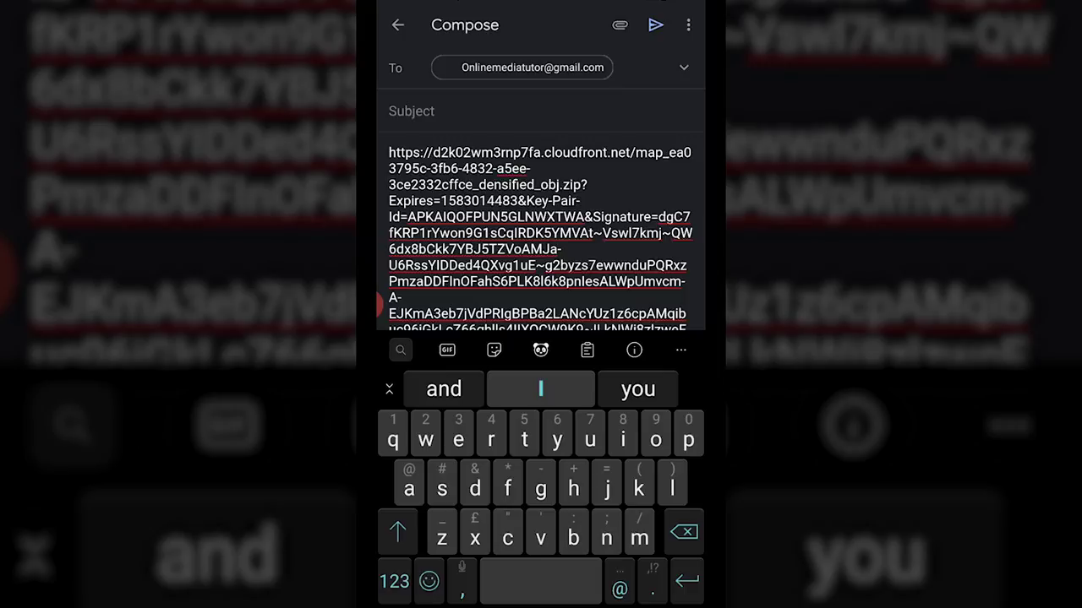
click(411, 111)
text(Main path)
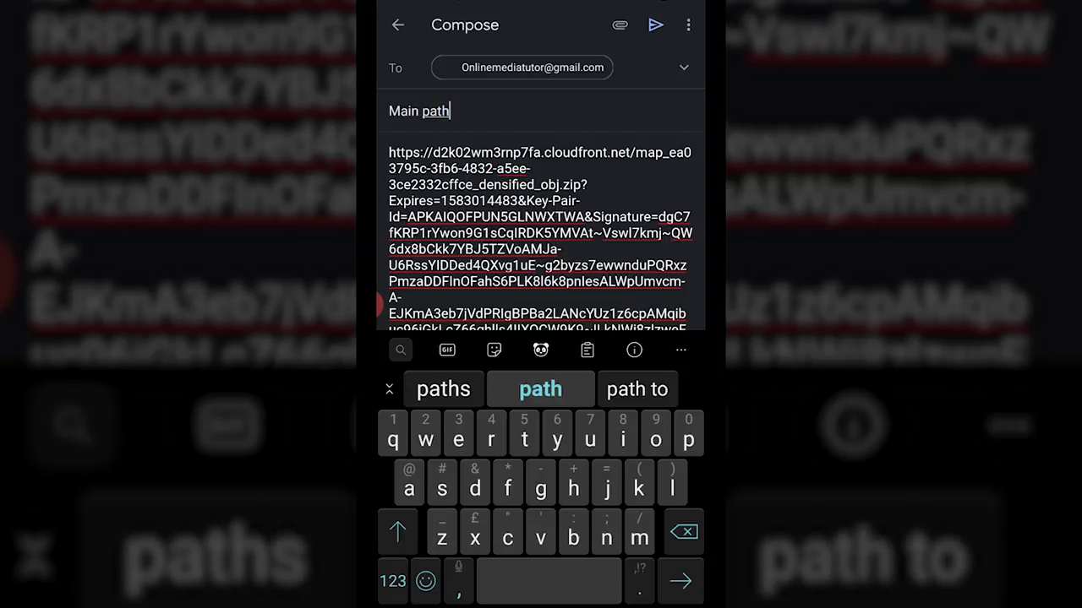
click(656, 25)
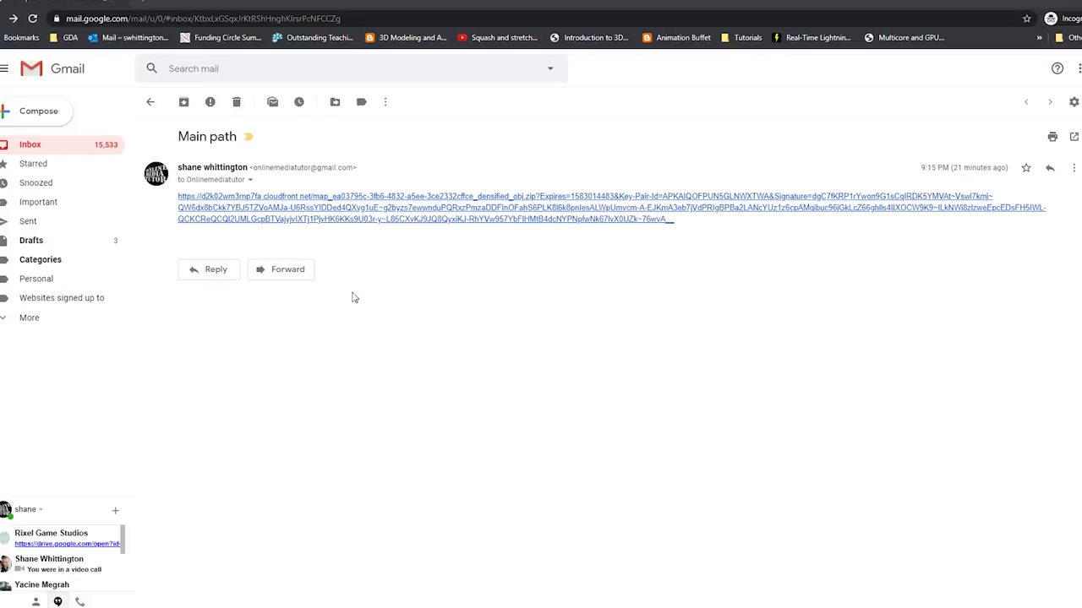
Download the mesh zip from the emailed link and create a MainPath folder inside the desktop Captures folder
click(408, 212)
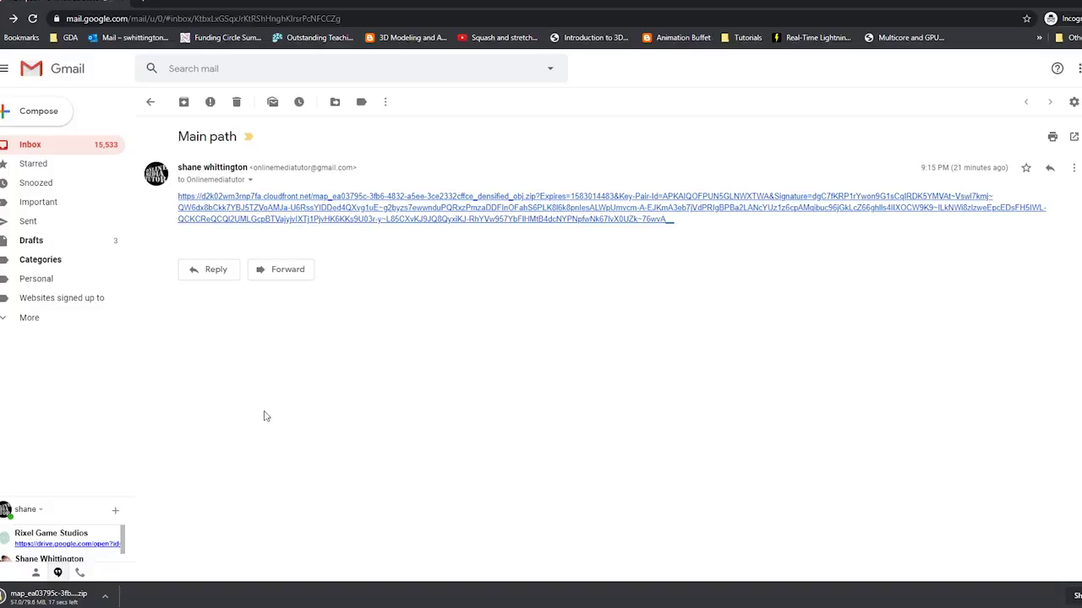
double_click(49, 496)
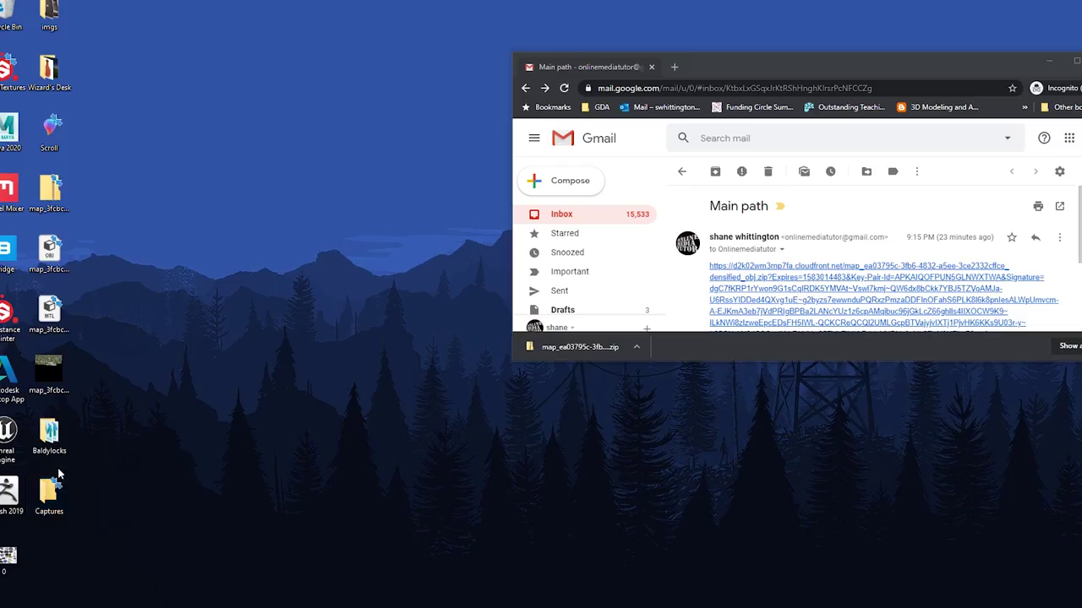
right_click(335, 145)
click(400, 254)
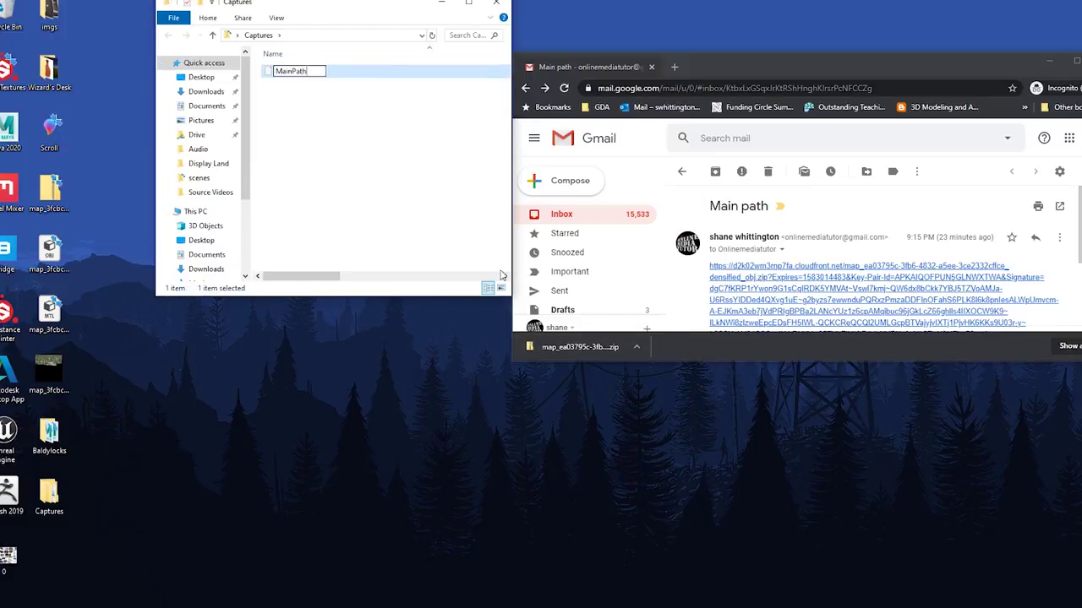
Copy all three files from the downloaded zip into the MainPath folder and put away the archive and browser windows
click(573, 348)
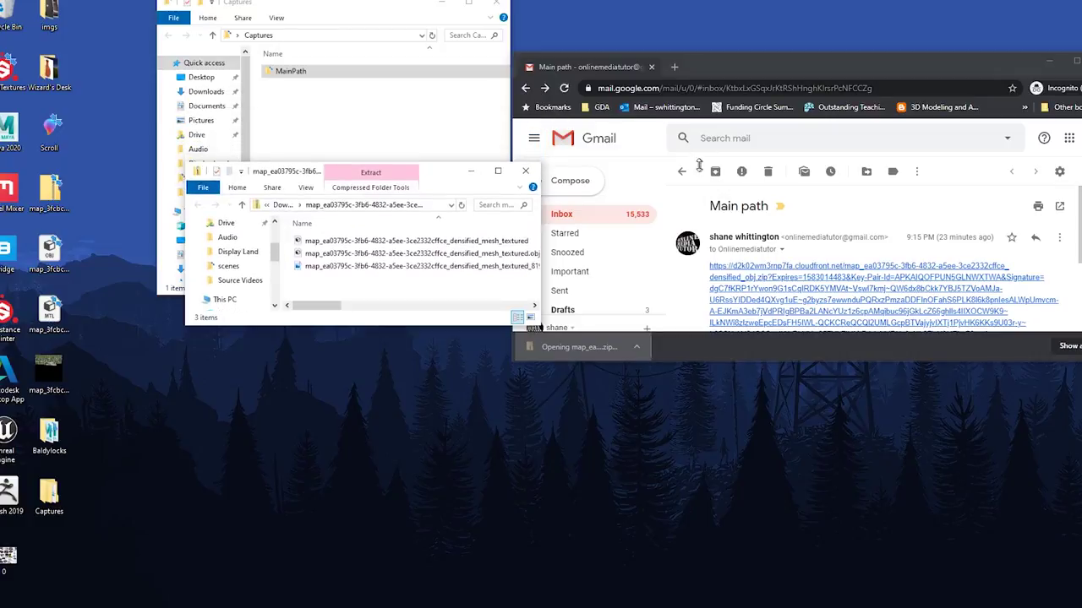
drag(701, 166, 526, 59)
drag(433, 80, 740, 165)
drag(668, 245, 296, 74)
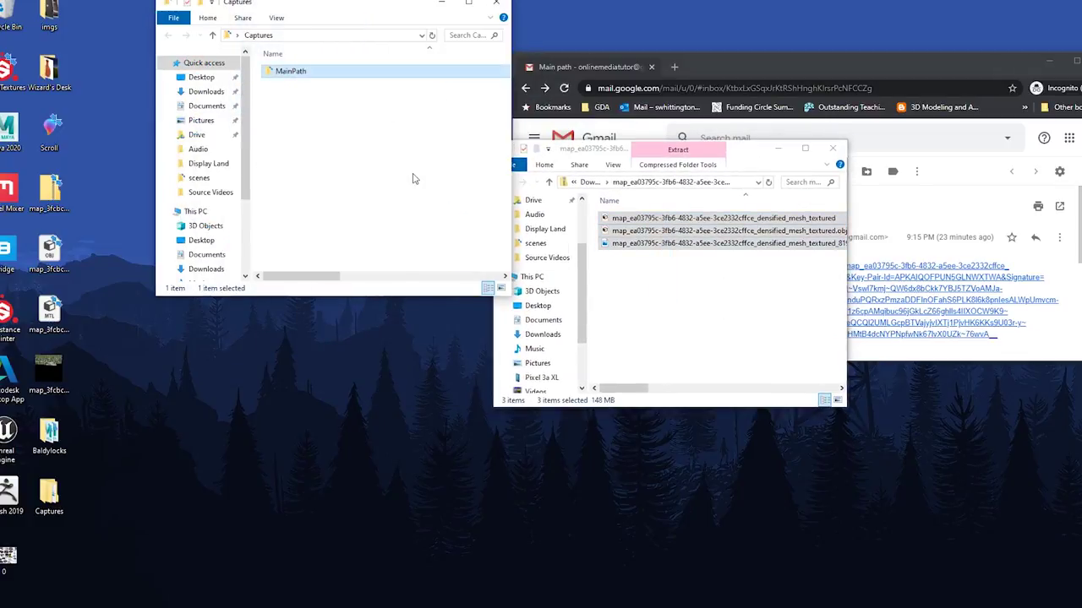
click(835, 150)
click(1049, 61)
click(469, 4)
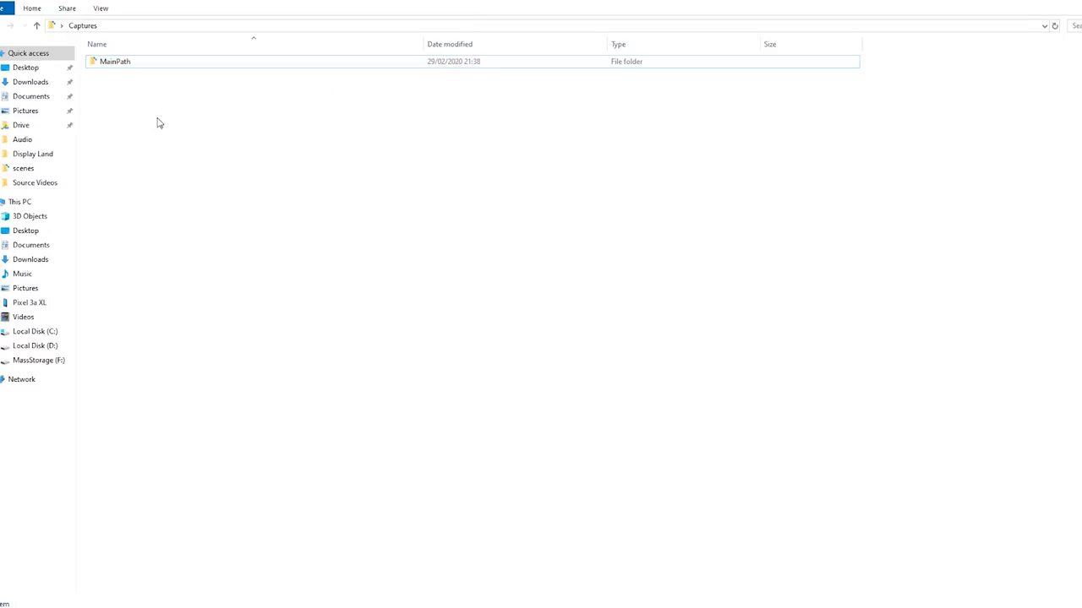
In the MainPath folder, rename the OBJ file as MainPath and the texture image as D_MainPath
double_click(115, 61)
click(246, 88)
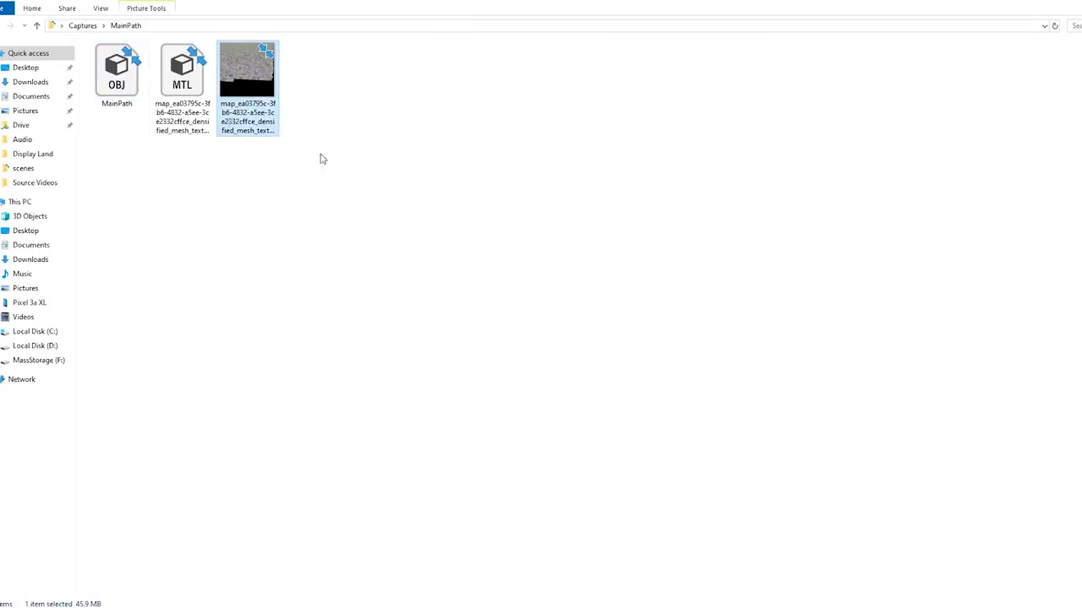
key(F2)
text(MainPath)
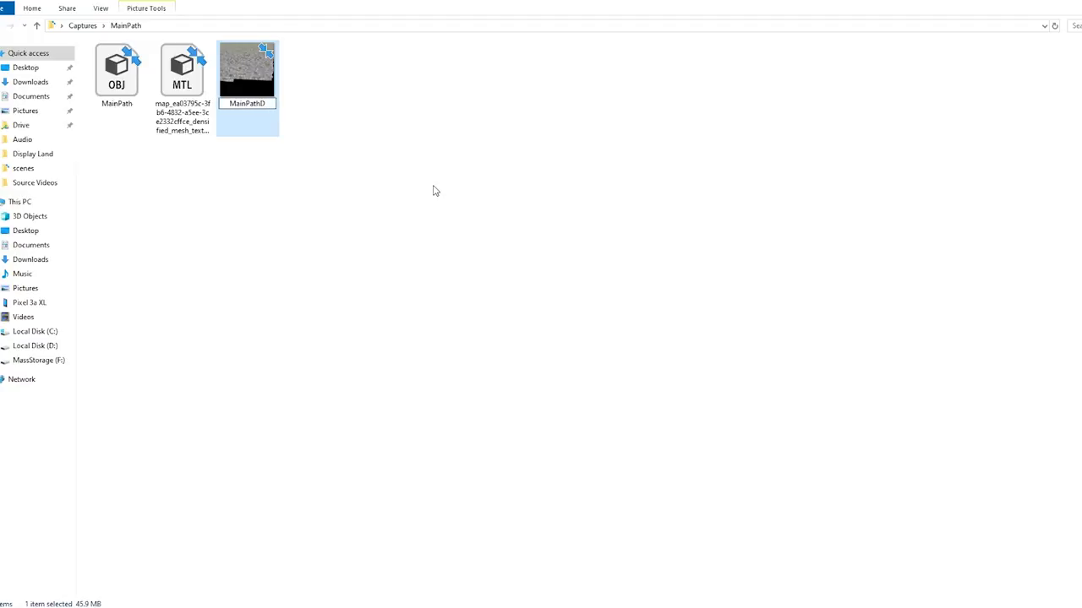
key(Return)
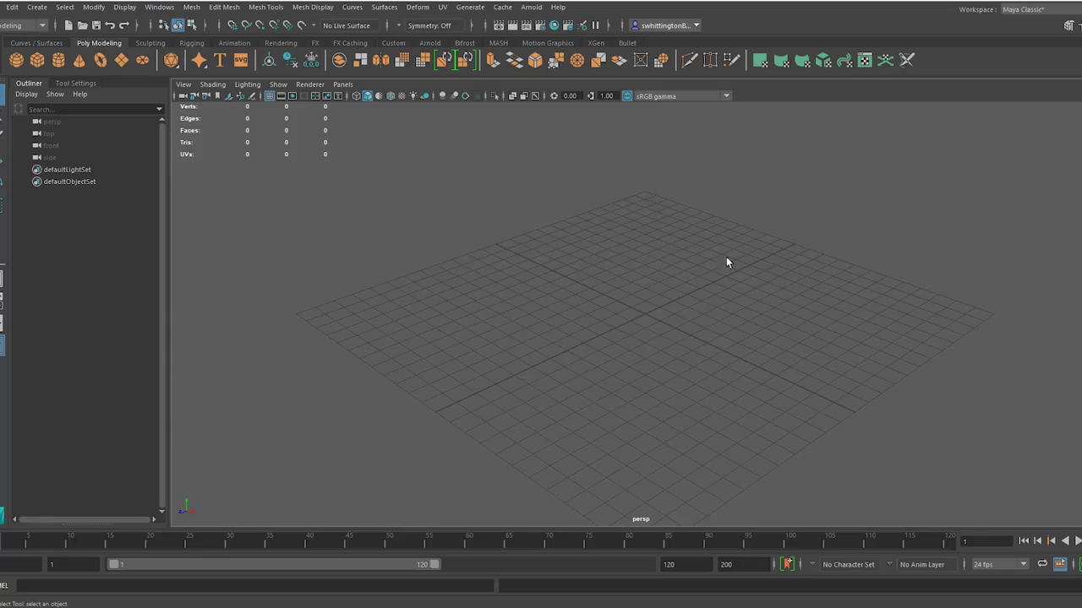
Switch to Maya and import MainPath.obj from the Captures\MainPath folder into the empty scene
key(alt+f)
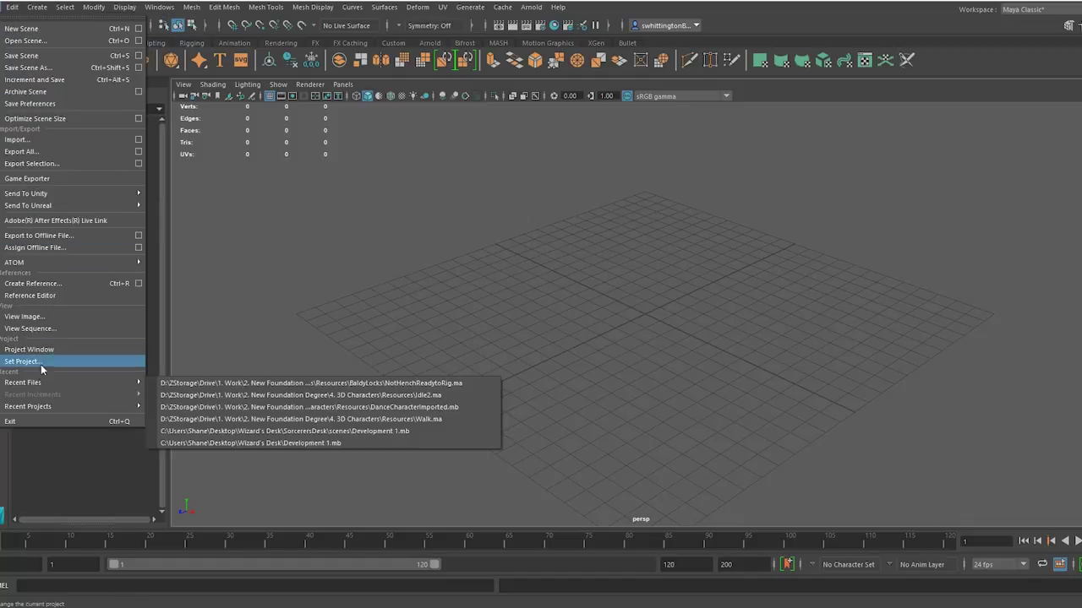
click(11, 139)
double_click(422, 124)
click(428, 135)
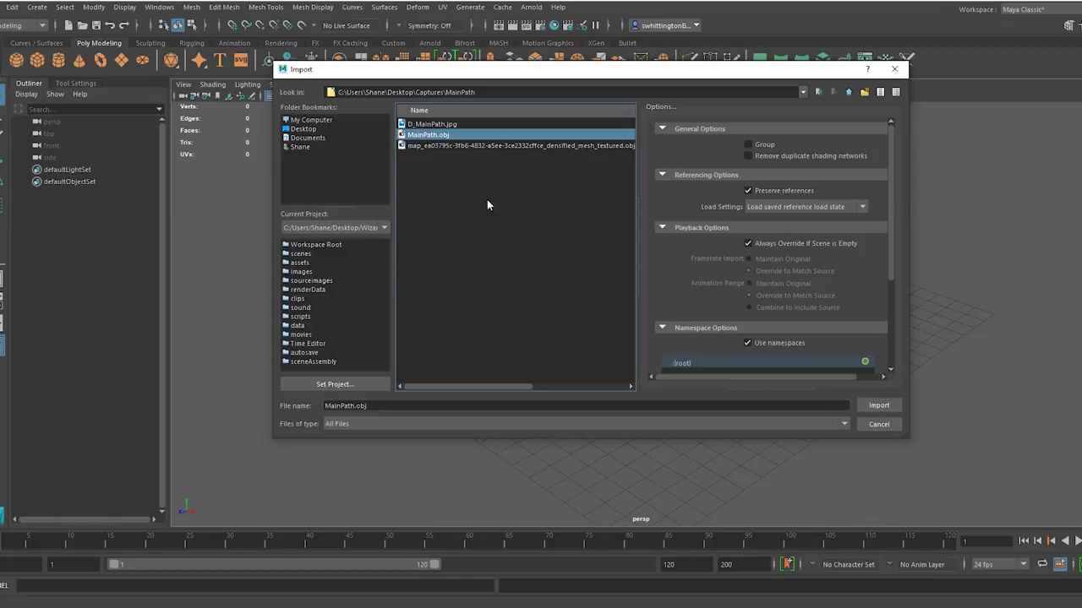
click(879, 405)
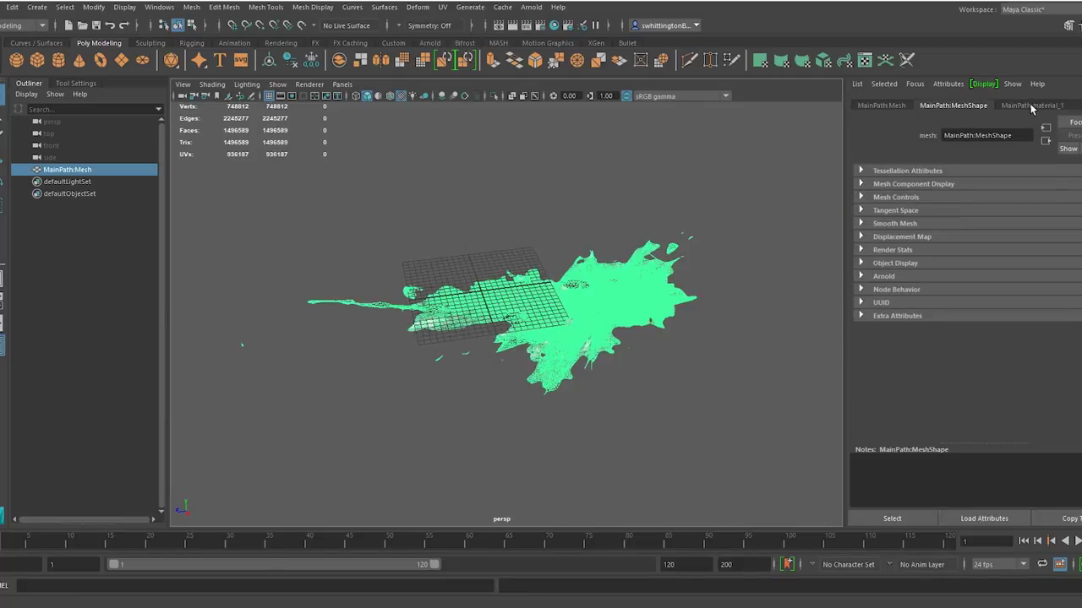
Change the imported mesh's material type to Lambert
click(1031, 105)
click(980, 215)
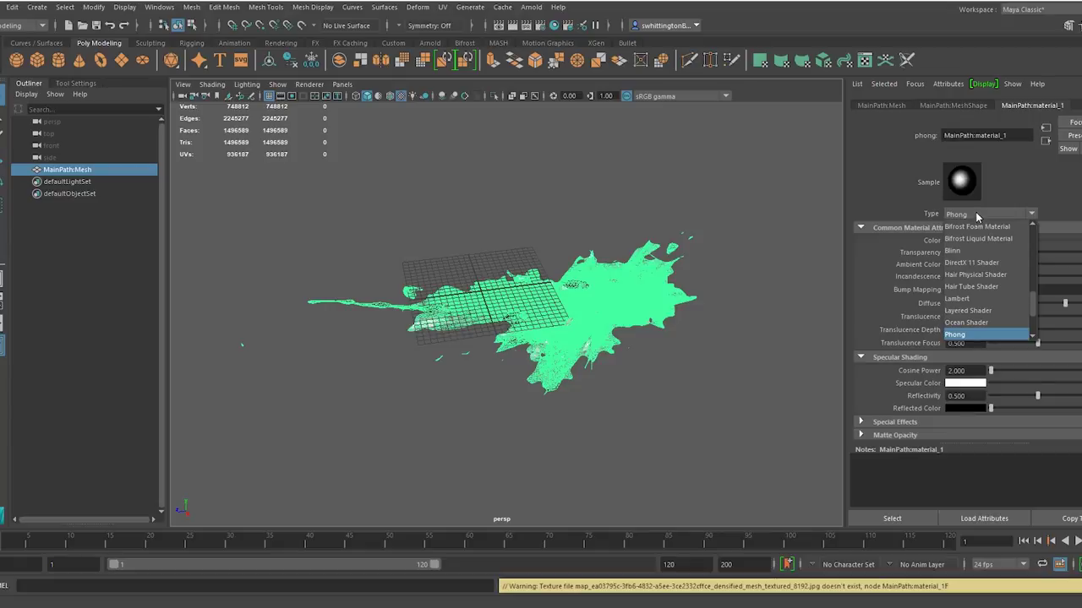
click(964, 303)
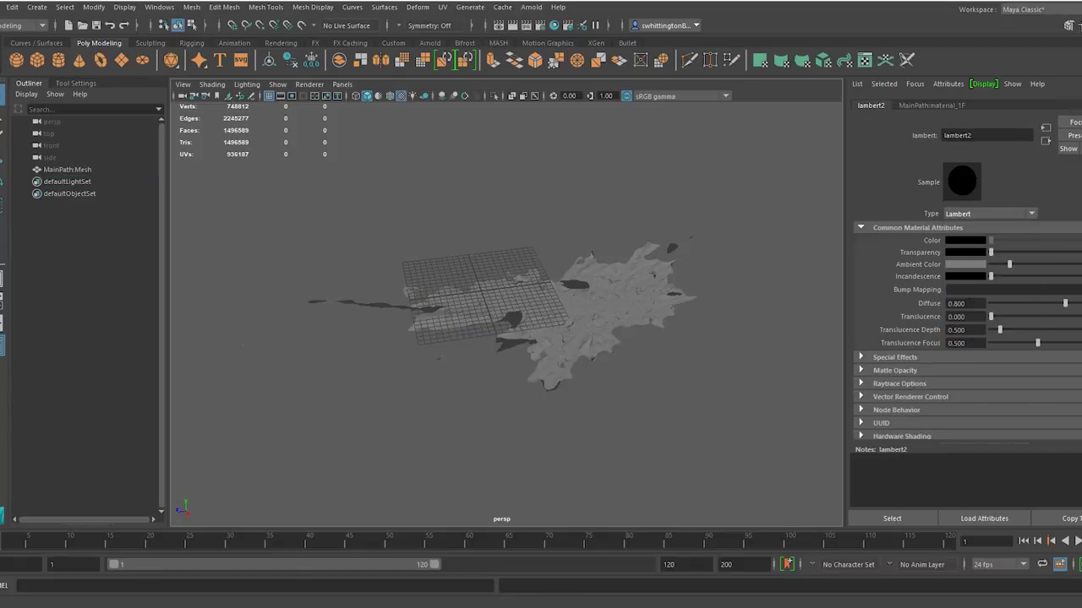
Load D_MainPath.jpg from the Captures\MainPath folder as the image of the material's colour file node
click(931, 104)
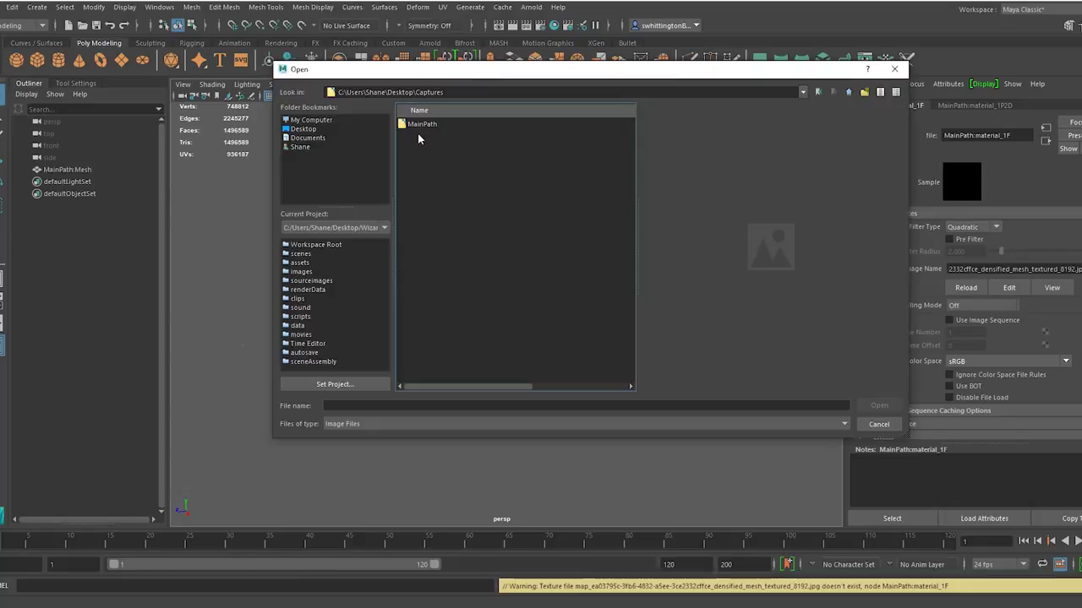
double_click(424, 126)
double_click(431, 124)
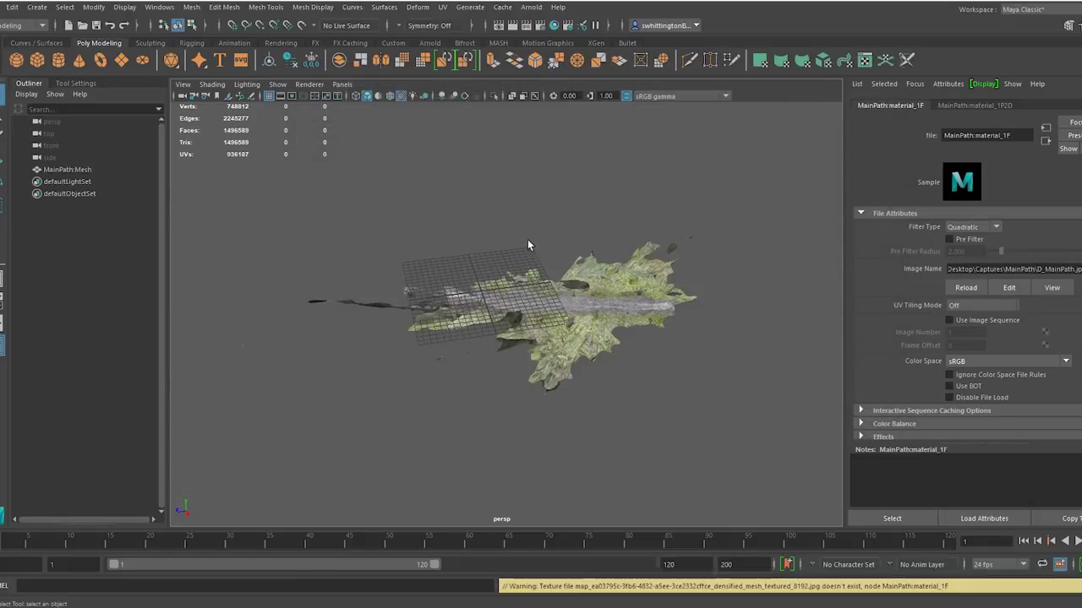
Raise the textured MainPath mesh about 3.1 cm along Y and inspect its surface around the path
click(602, 315)
key(w)
drag(471, 244, 489, 225)
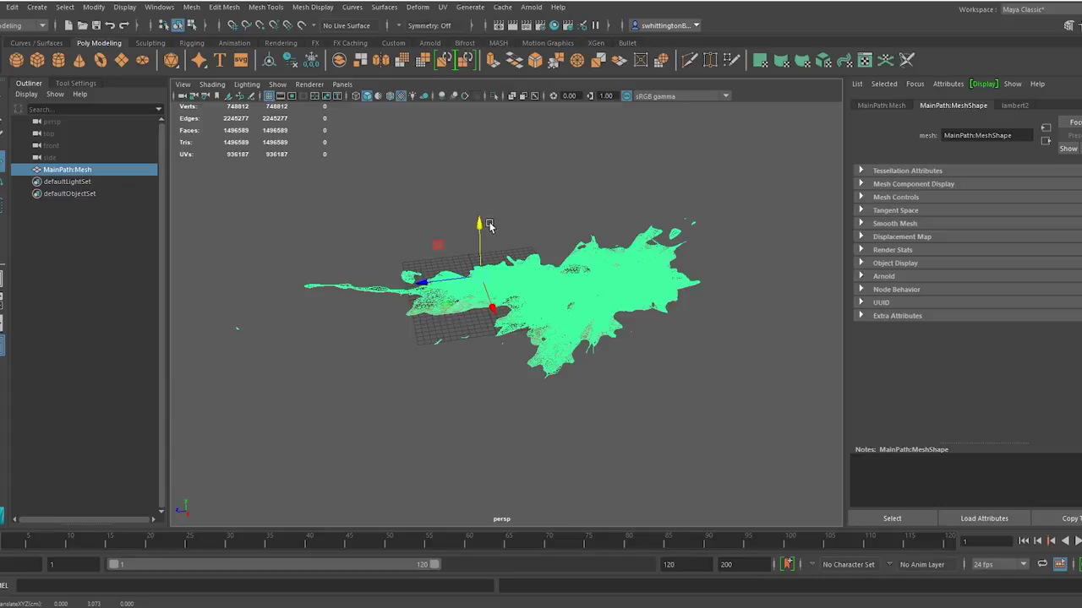
click(561, 218)
scroll(561, 218, up, 10)
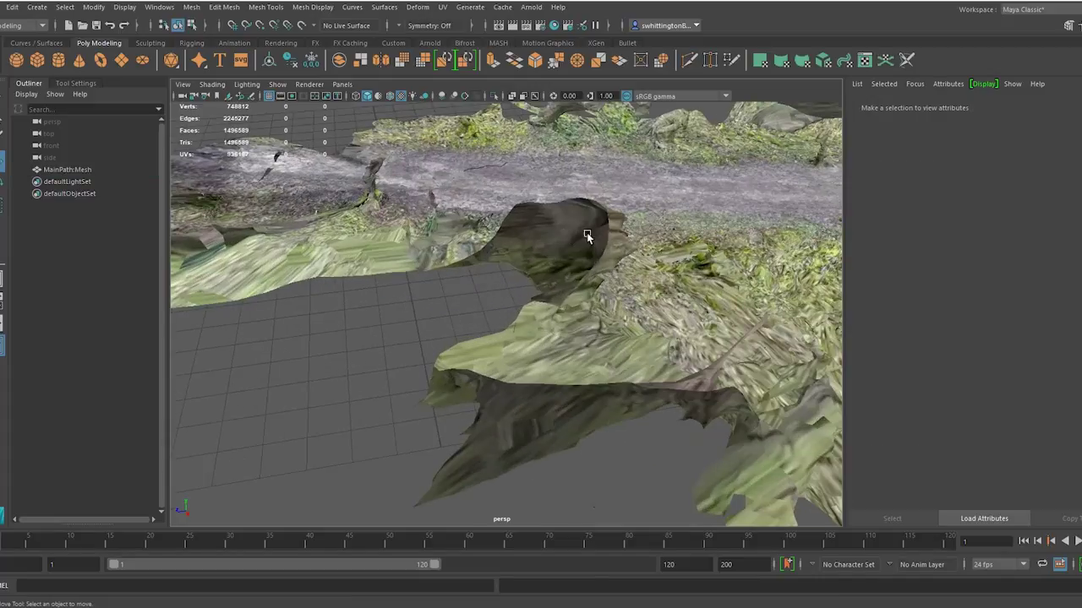
alt+drag(656, 230, 533, 344)
scroll(534, 344, up, 5)
scroll(539, 329, down, 3)
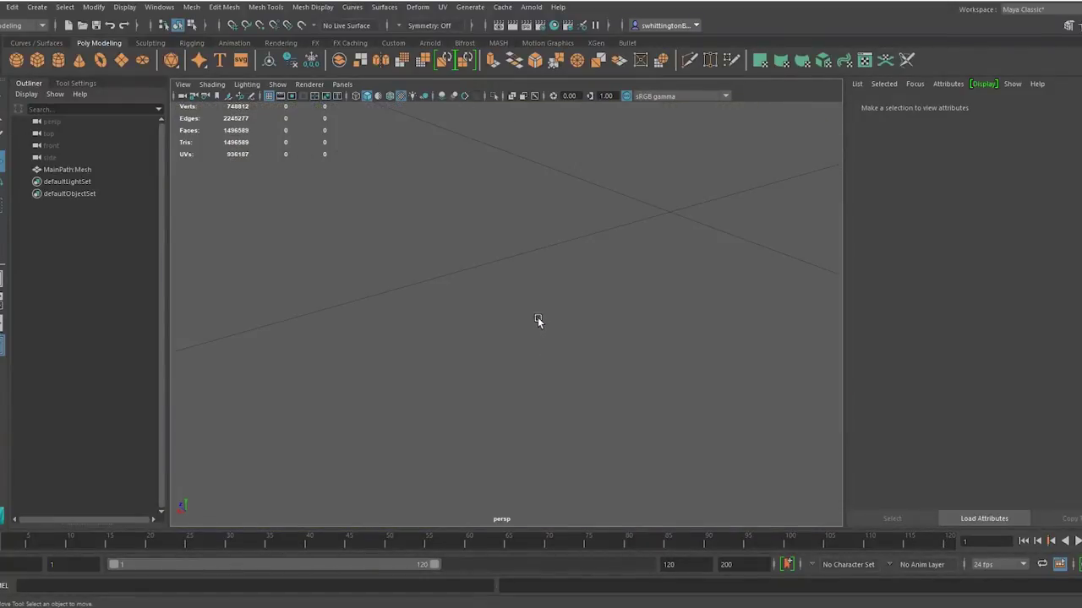
alt+drag(517, 298, 446, 309)
Return the mesh to object mode and rotate it in the top view so the path runs straight along the grid
right_drag(521, 248, 567, 234)
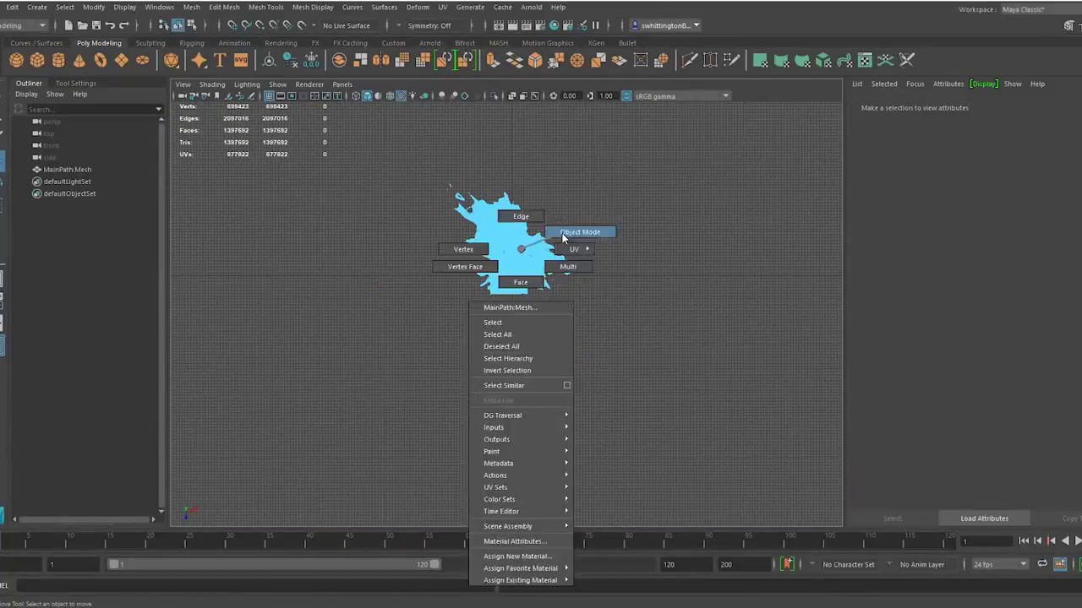
scroll(509, 256, up, 7)
alt+middle_drag(509, 255, 546, 418)
key(e)
click(375, 339)
Delete the mesh faces outside the verge left of the path and the ragged faces beyond its far end
right_click(498, 438)
right_drag(498, 437, 497, 441)
drag(479, 478, 242, 40)
key(Delete)
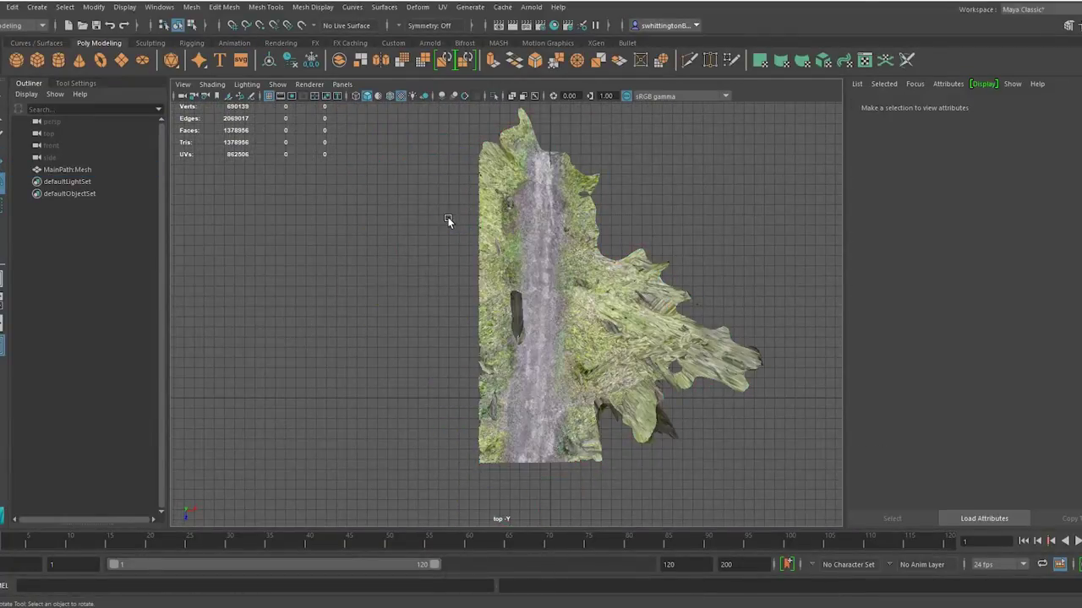
drag(450, 218, 617, 99)
key(Delete)
Delete the surplus mesh faces spreading out to the right of the path in the top view
alt+middle_drag(566, 357, 474, 280)
right_drag(488, 151, 481, 182)
drag(482, 131, 780, 511)
key(Delete)
key(space)
Delete one more band of unwanted faces across the mesh in the perspective view and return to object mode
key(space)
alt+drag(608, 245, 619, 216)
drag(338, 191, 763, 268)
key(Delete)
alt+drag(560, 284, 582, 361)
key(F8)
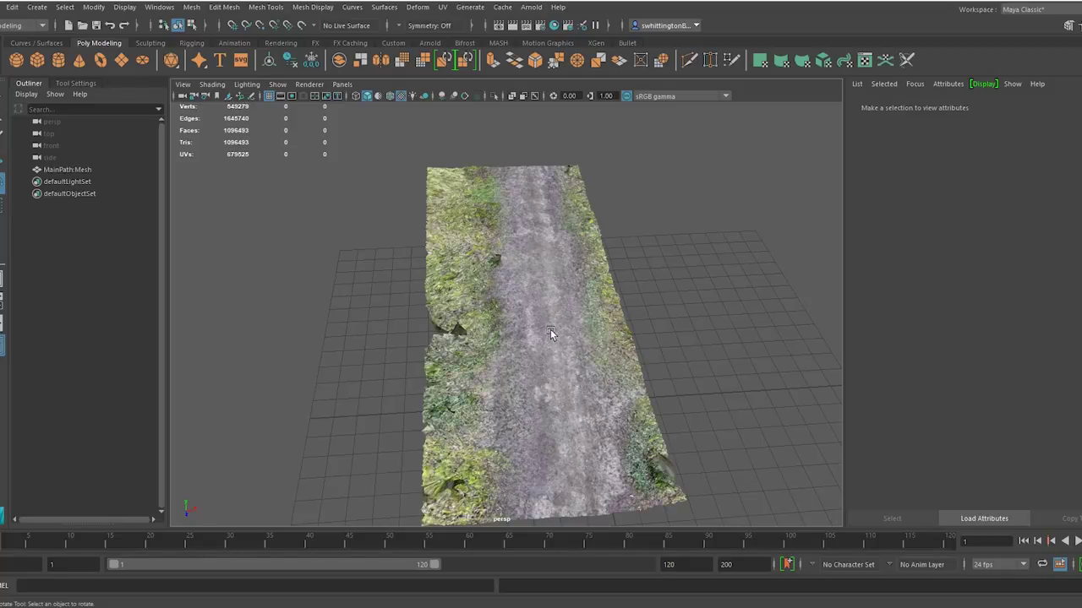
Create a polygon plane, enlarge it and raise it to the height of the captured path
alt+drag(559, 307, 355, 288)
click(122, 60)
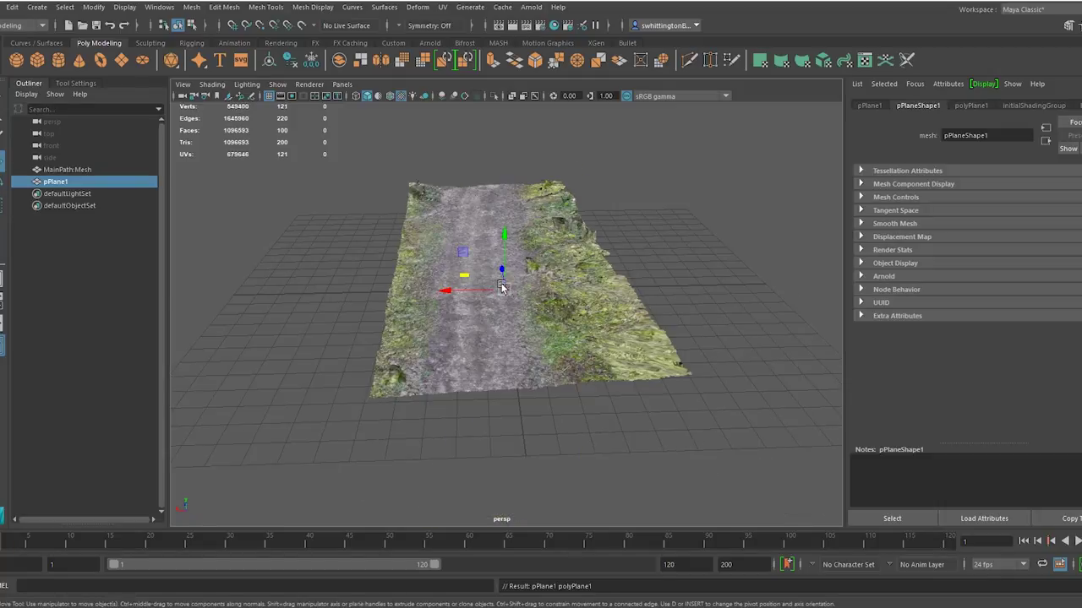
drag(502, 287, 591, 287)
key(w)
drag(502, 239, 502, 177)
Reduce the plane to a single face and fit its corners and height to the path surface between the verges
click(992, 232)
right_drag(639, 247, 568, 247)
click(407, 278)
alt+drag(428, 304, 594, 268)
right_drag(599, 218, 627, 223)
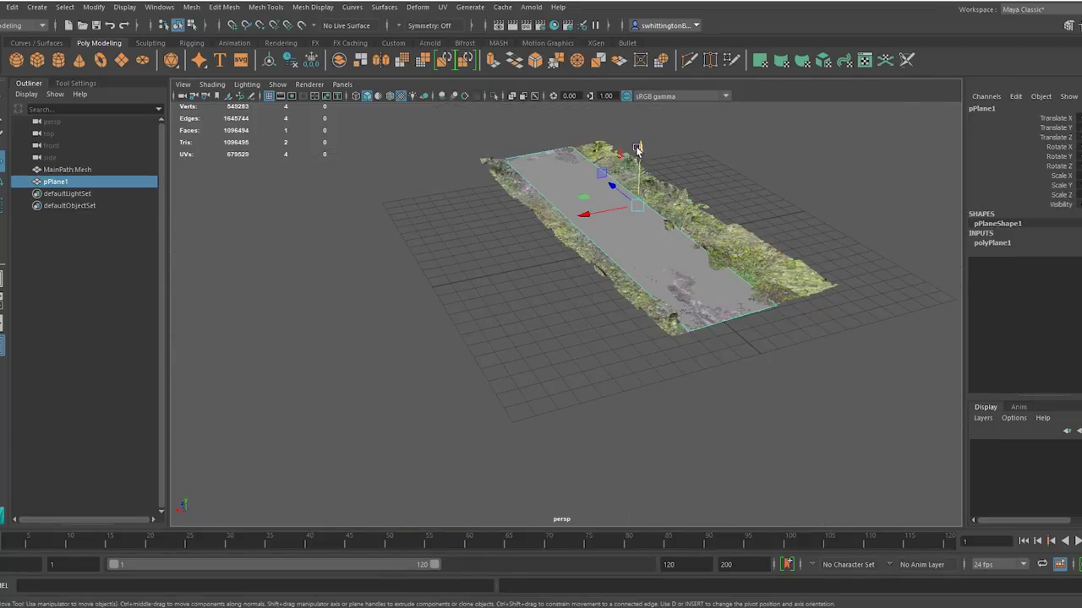
drag(640, 150, 641, 155)
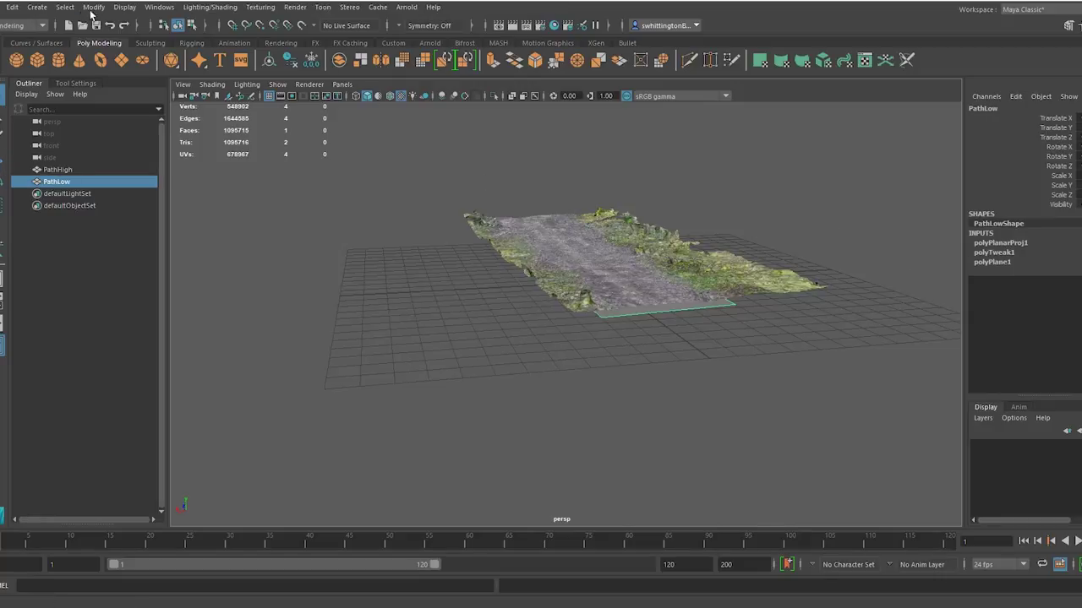
Open Transfer Maps for PathLow, display its search envelope and adjust the envelope size around the path
click(209, 7)
click(247, 98)
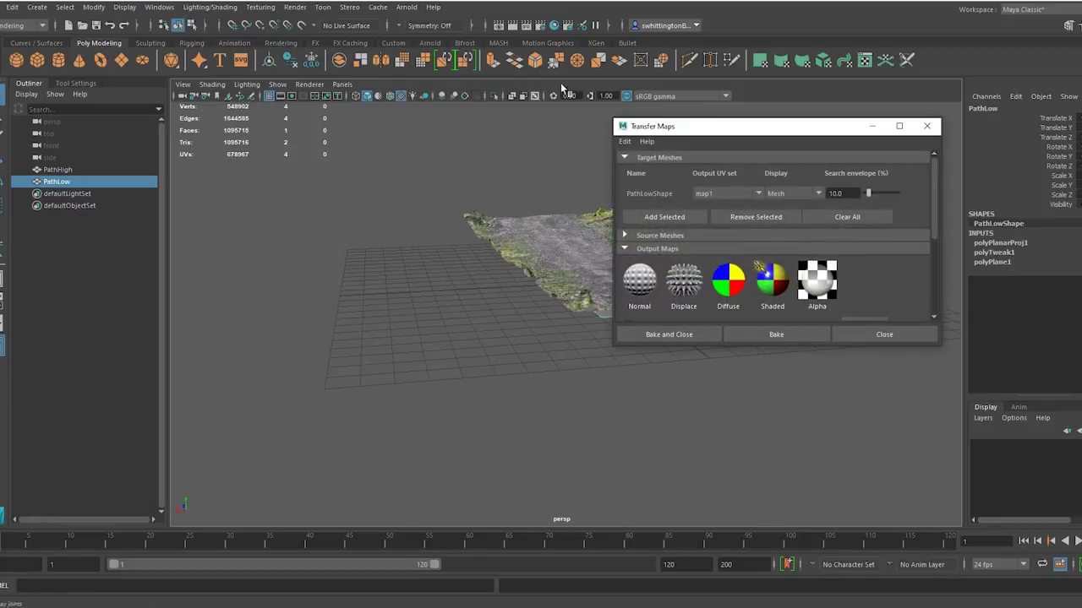
drag(763, 133, 294, 110)
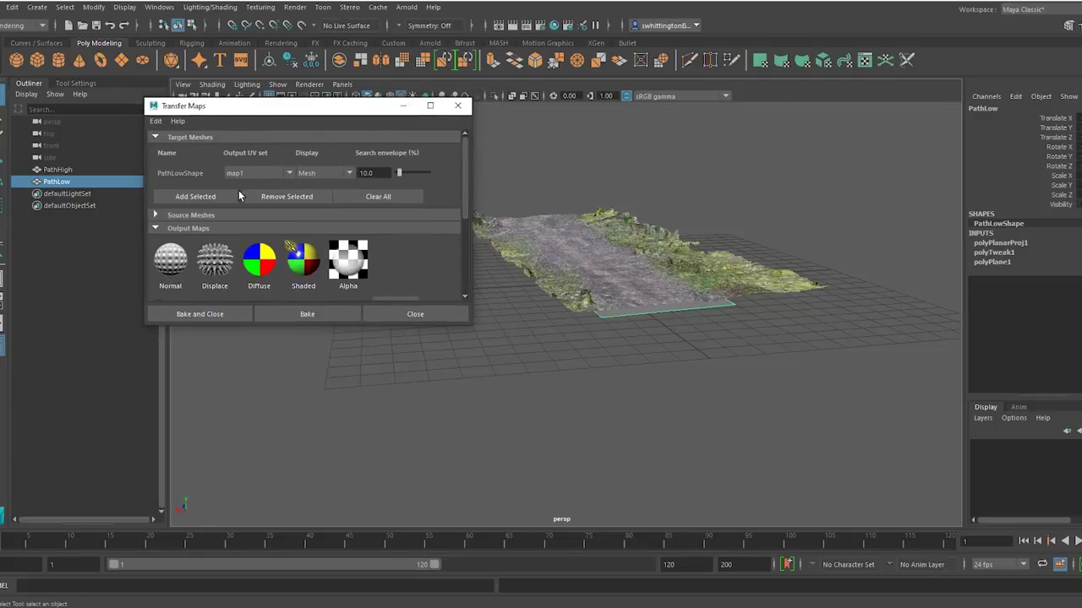
click(317, 174)
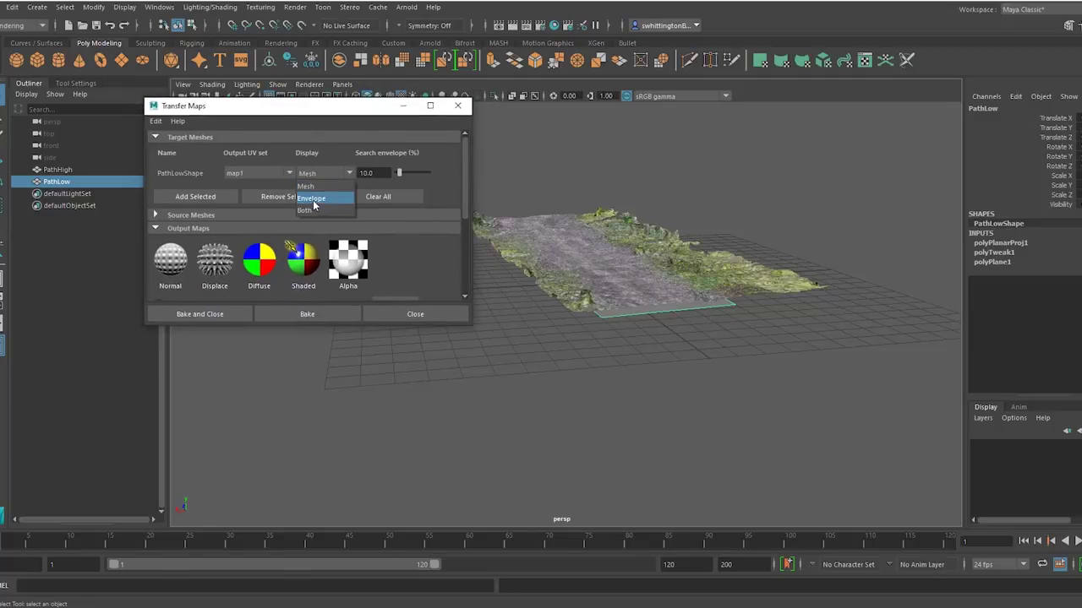
click(314, 201)
drag(399, 179, 397, 179)
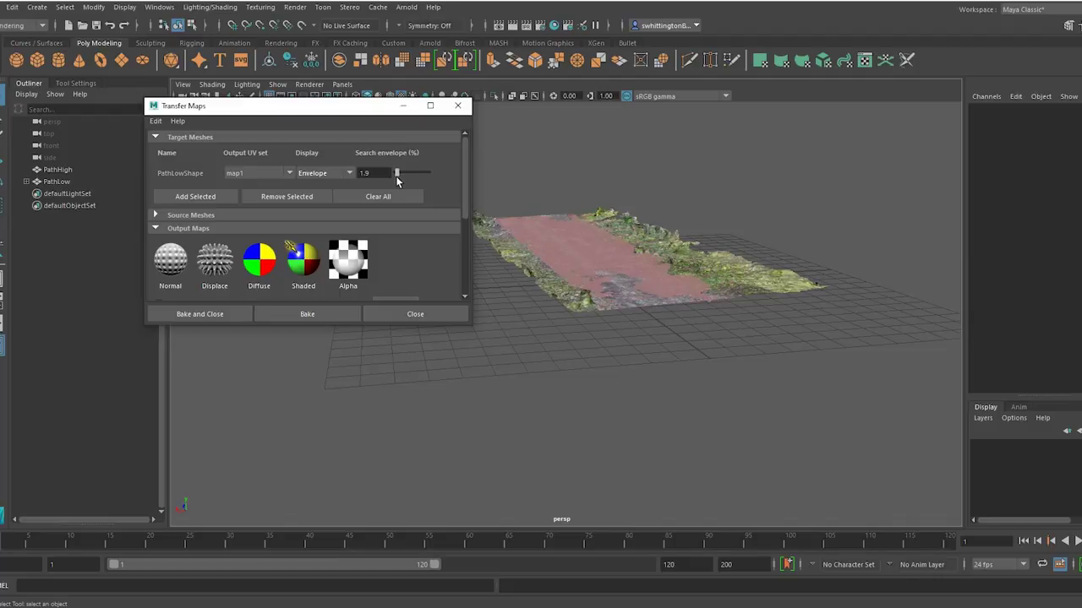
drag(397, 180, 398, 181)
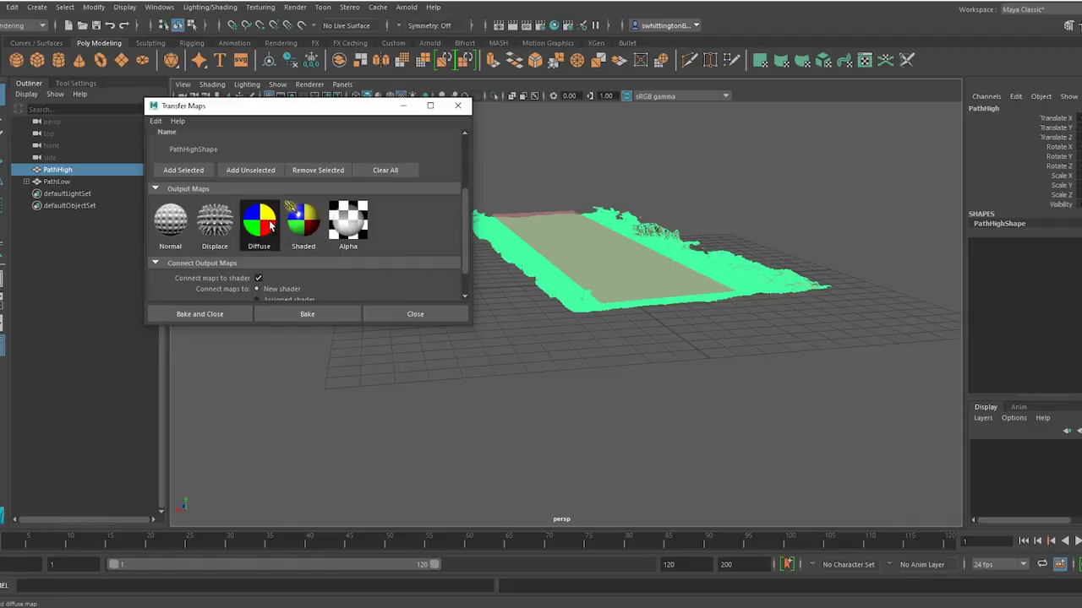
Add diffuse and normal output maps as PNG files D_Path.als.png and N_Path.als.png in Captures/MainPath
click(259, 245)
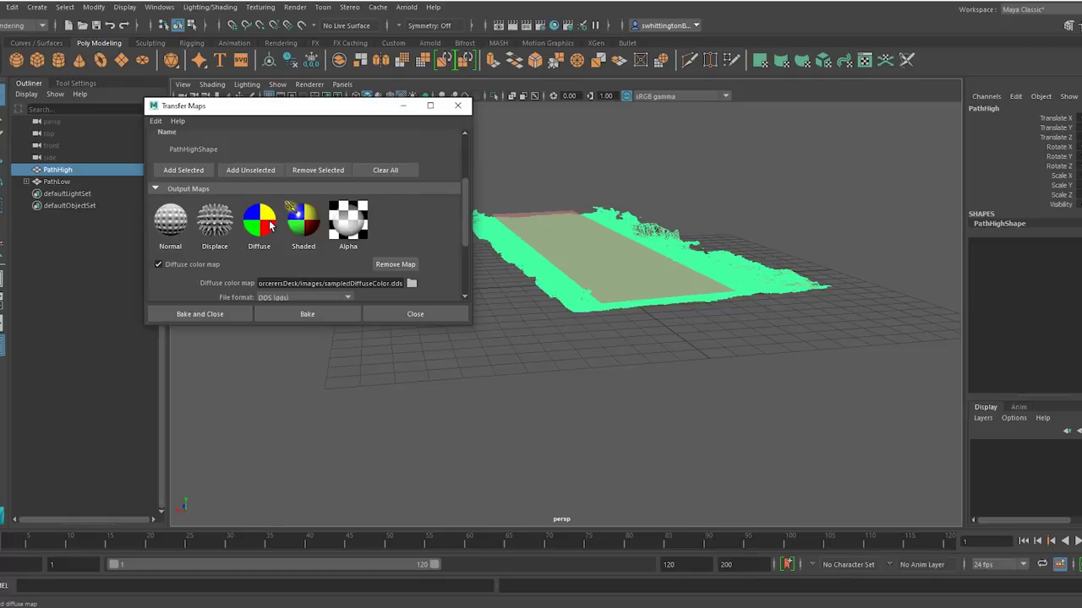
scroll(239, 221, down, 2)
click(170, 187)
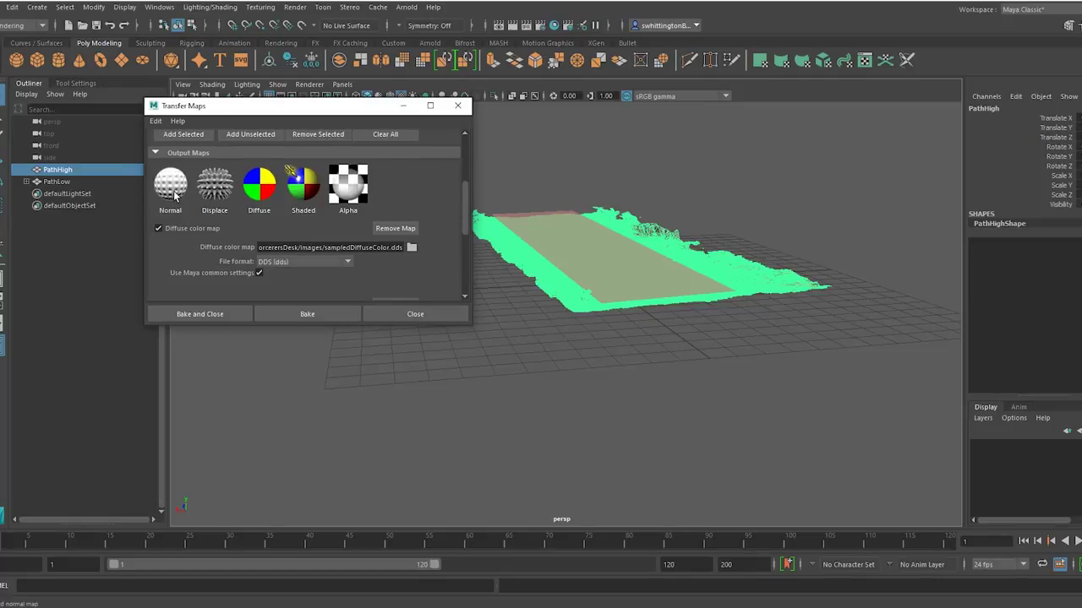
scroll(239, 201, down, 2)
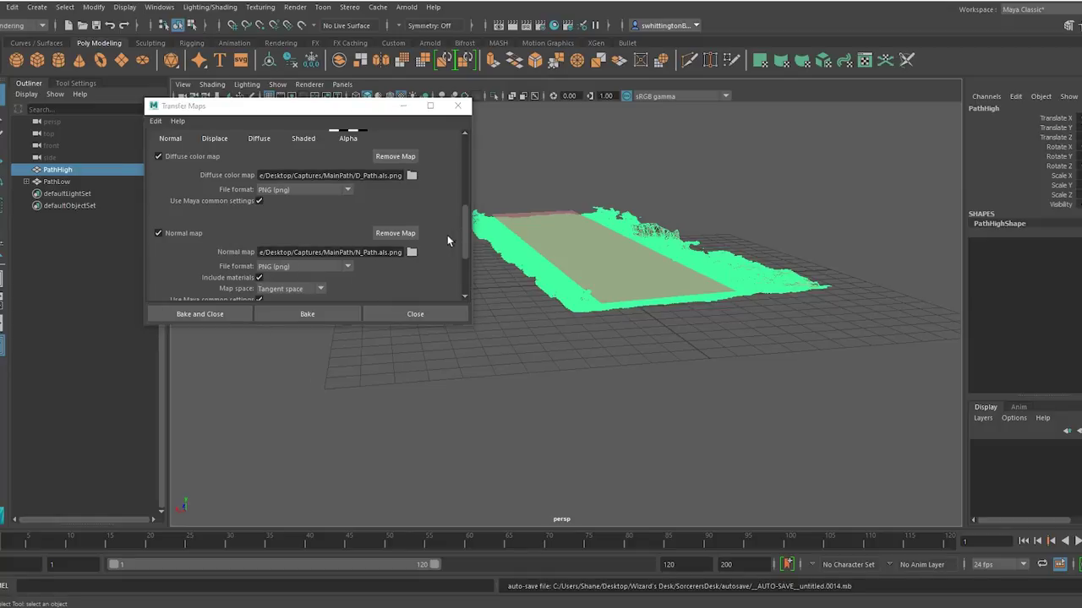
click(389, 252)
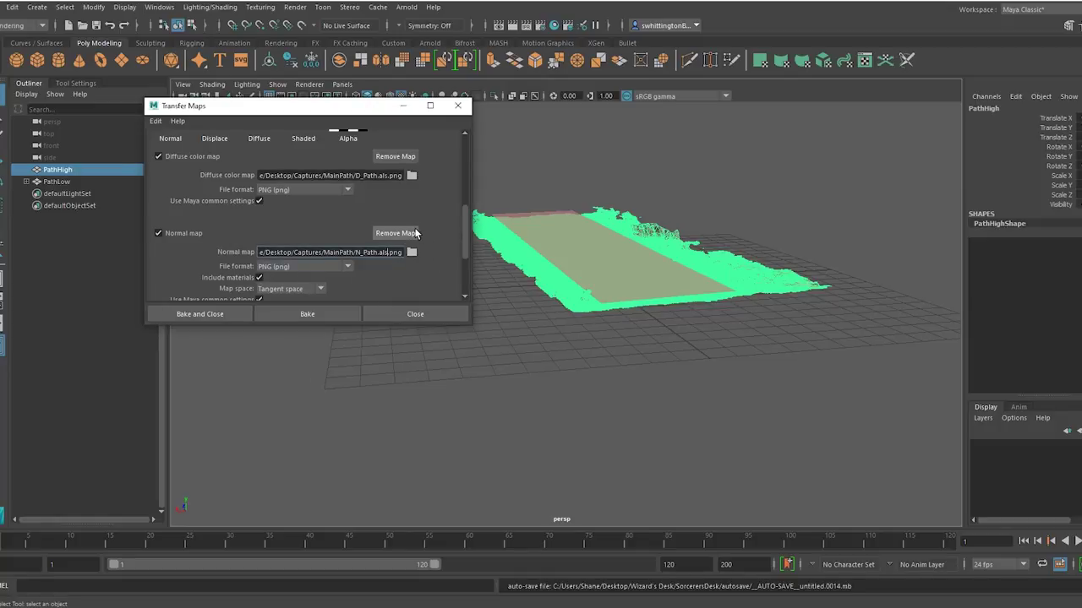
key(Tab)
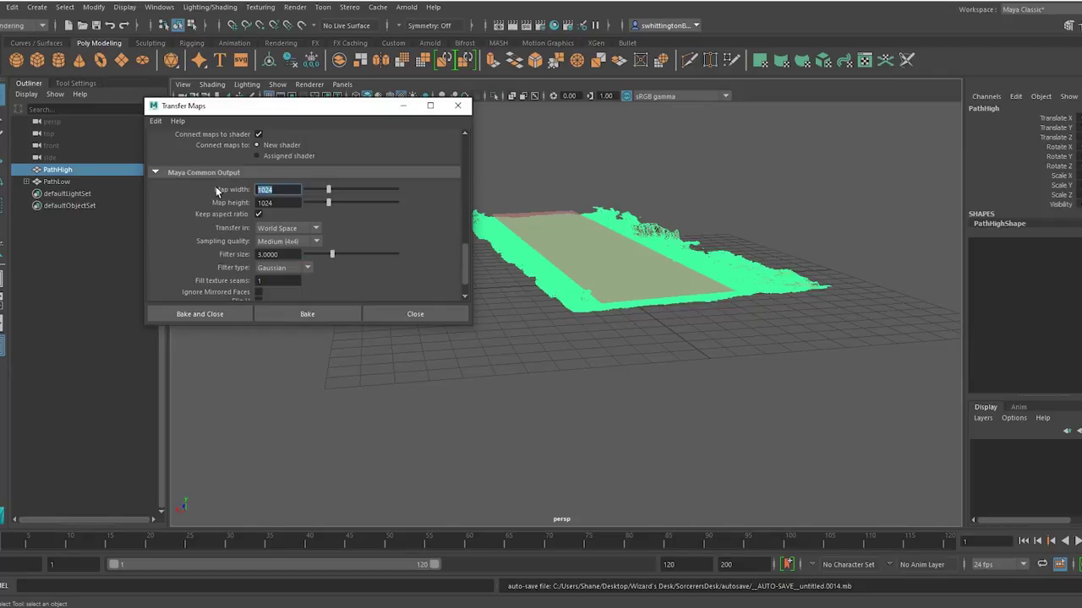
Set the output map width and height to 2048, bake the maps and close Transfer Maps
text(2048)
key(Tab)
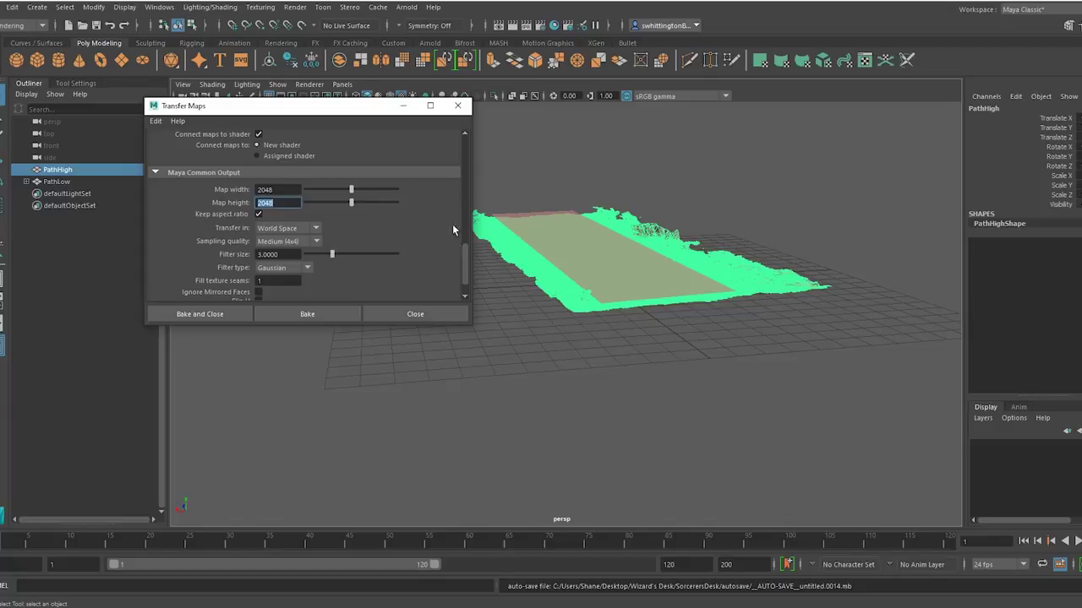
scroll(453, 221, down, 2)
click(222, 313)
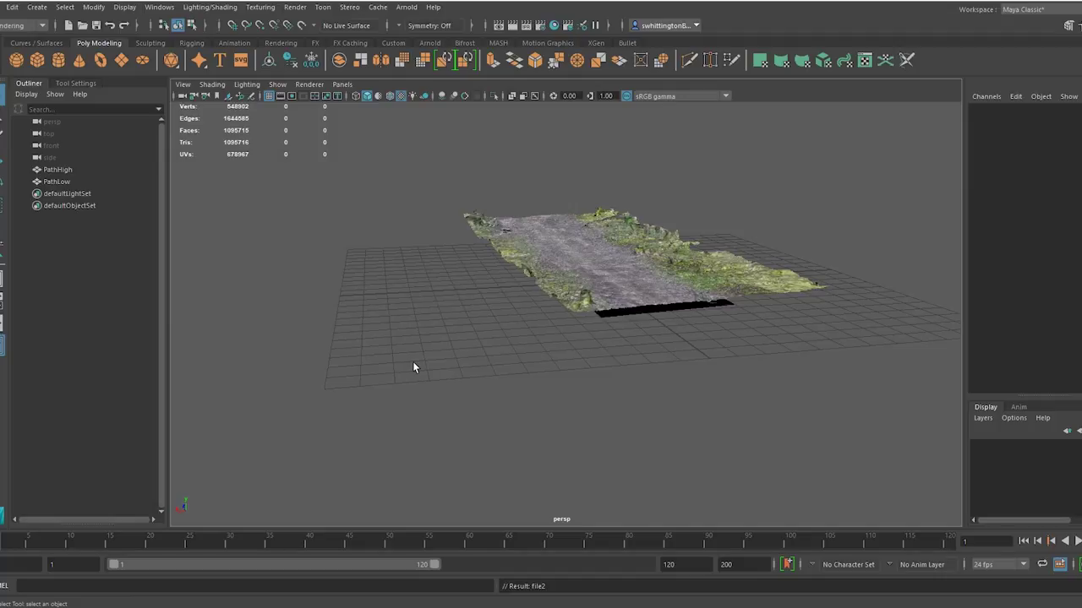
Move PathLow out from under the captured mesh and inspect its baked texture beside the original
click(615, 319)
key(w)
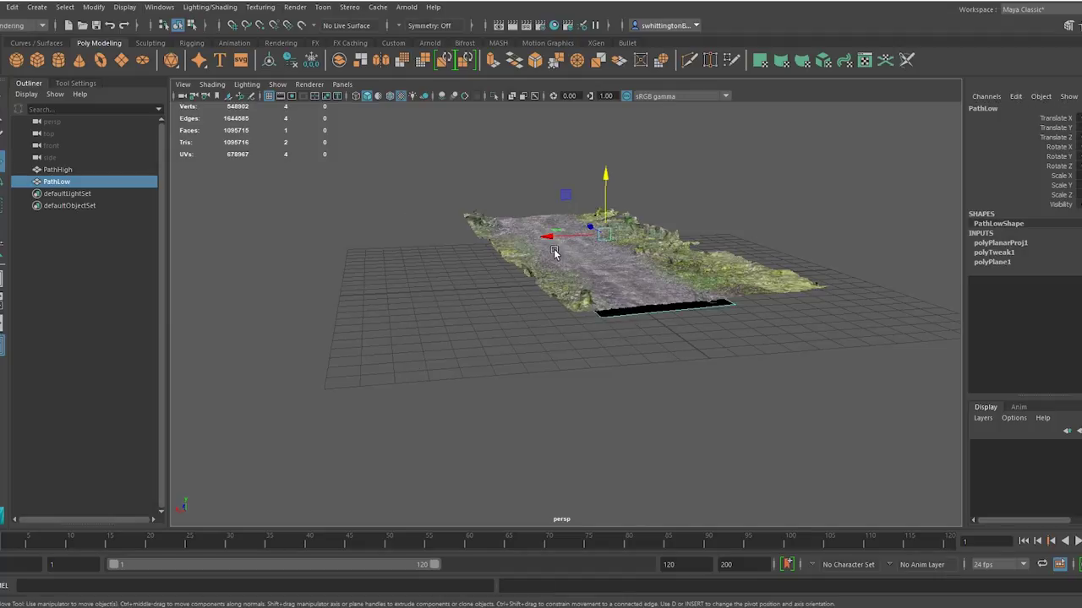
drag(547, 243, 680, 283)
scroll(375, 261, up, 3)
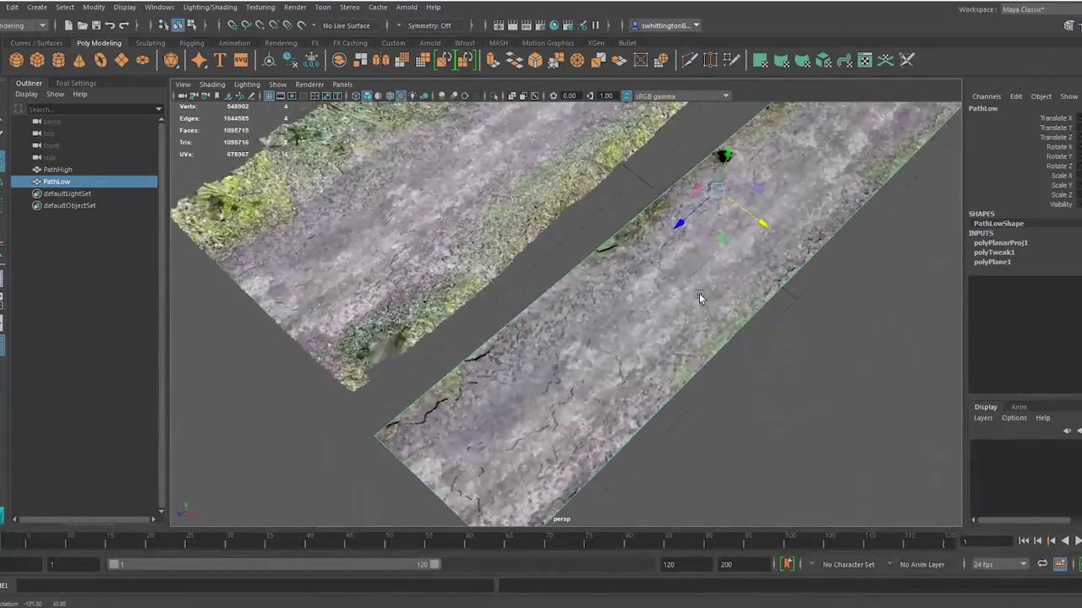
scroll(698, 294, down, 4)
scroll(669, 278, up, 4)
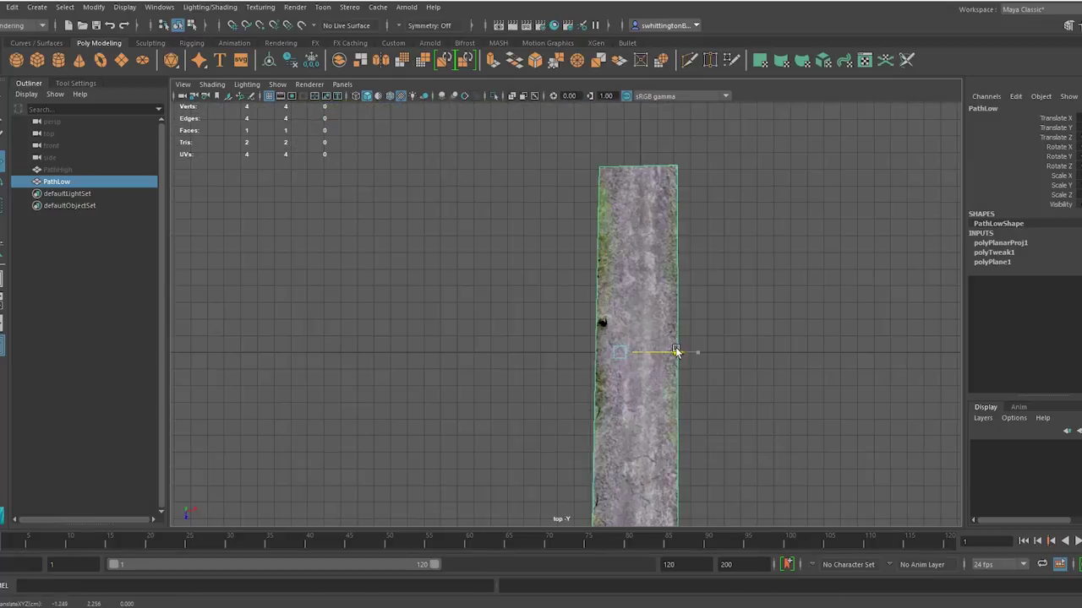
Align the two far corner vertices of PathLow to the grid in the top view
key(F9)
click(595, 161)
mouse_move(595, 161)
mouse_down()
mouse_move(605, 170)
mouse_move(590, 168)
mouse_up()
click(676, 166)
drag(676, 166, 690, 169)
shift+click(590, 167)
drag(640, 226, 640, 229)
Align the two near corner vertices of PathLow to the grid so the strip's sides run straight
alt+middle_drag(639, 229, 637, 111)
drag(659, 434, 589, 447)
click(590, 446)
shift+click(688, 443)
mouse_move(638, 494)
mouse_down()
mouse_move(650, 470)
mouse_move(642, 435)
mouse_move(640, 482)
mouse_up()
Select PathLow's two far corner vertices again and adjust the far edge to lie on a grid line
key(r)
alt+middle_drag(650, 338, 650, 446)
drag(564, 135, 706, 176)
drag(640, 210, 640, 215)
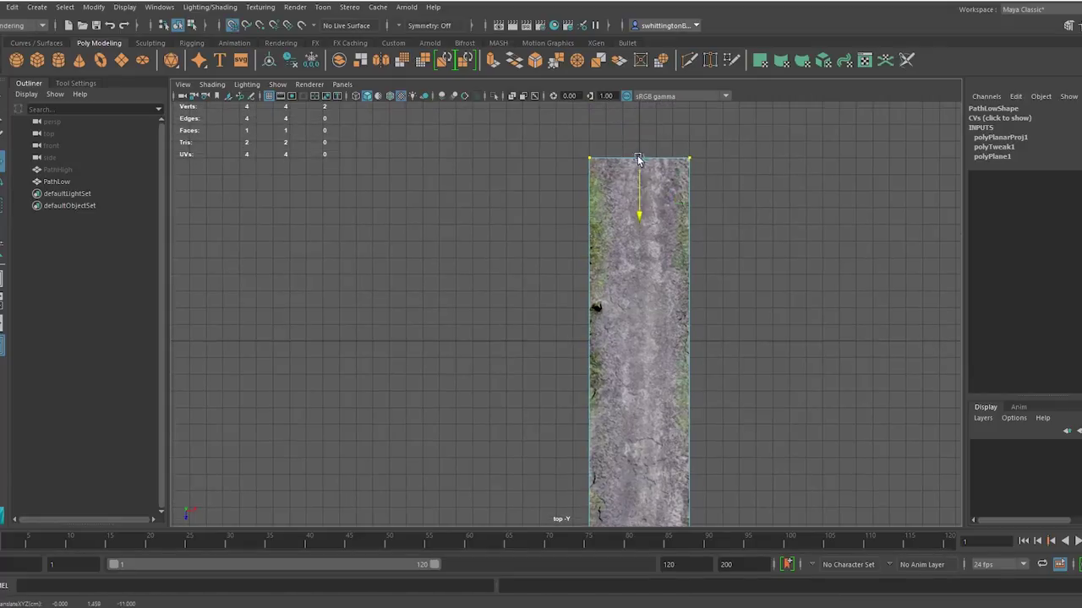
click(682, 307)
Lay PathLow on the ground grid and set its pivot at the near left corner, placed at the grid centre
key(space)
alt+drag(682, 306, 668, 169)
drag(474, 258, 642, 315)
key(w)
mouse_move(553, 234)
alt+mouse_down()
mouse_move(637, 394)
mouse_move(618, 333)
mouse_move(488, 322)
mouse_move(633, 253)
mouse_move(575, 220)
mouse_move(586, 259)
mouse_move(620, 293)
mouse_move(696, 235)
mouse_move(622, 298)
mouse_move(572, 235)
alt+mouse_up()
click(633, 253)
click(574, 220)
key(d)
click(530, 270)
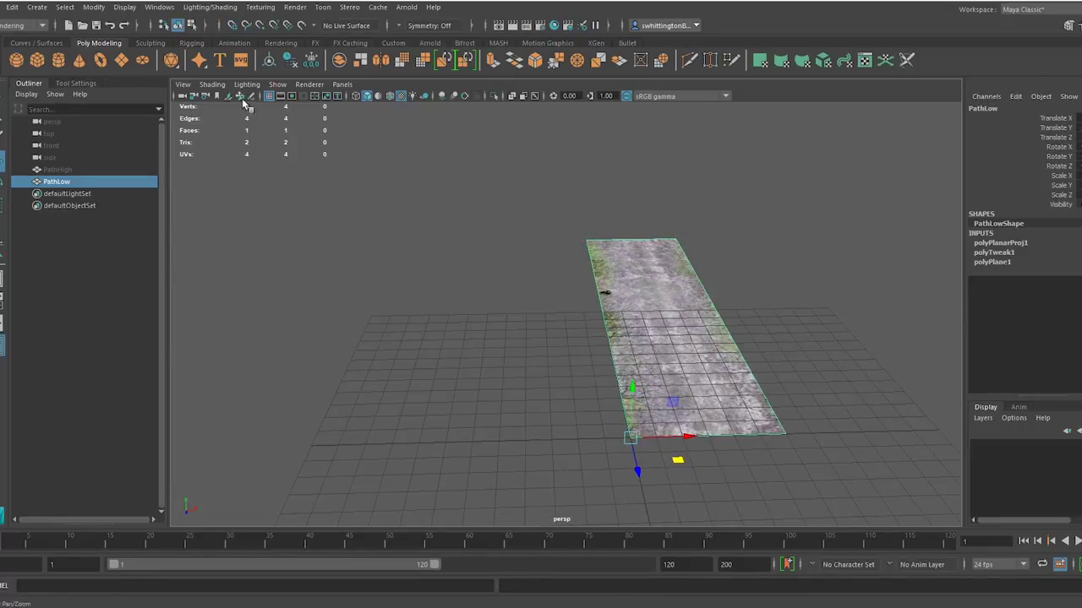
Insert lengthwise edge loops along PathLow with Multi-Cut and shape the resulting strips into a gently uneven path surface
click(689, 61)
ctrl+click(695, 432)
ctrl+click(743, 429)
ctrl+click(742, 421)
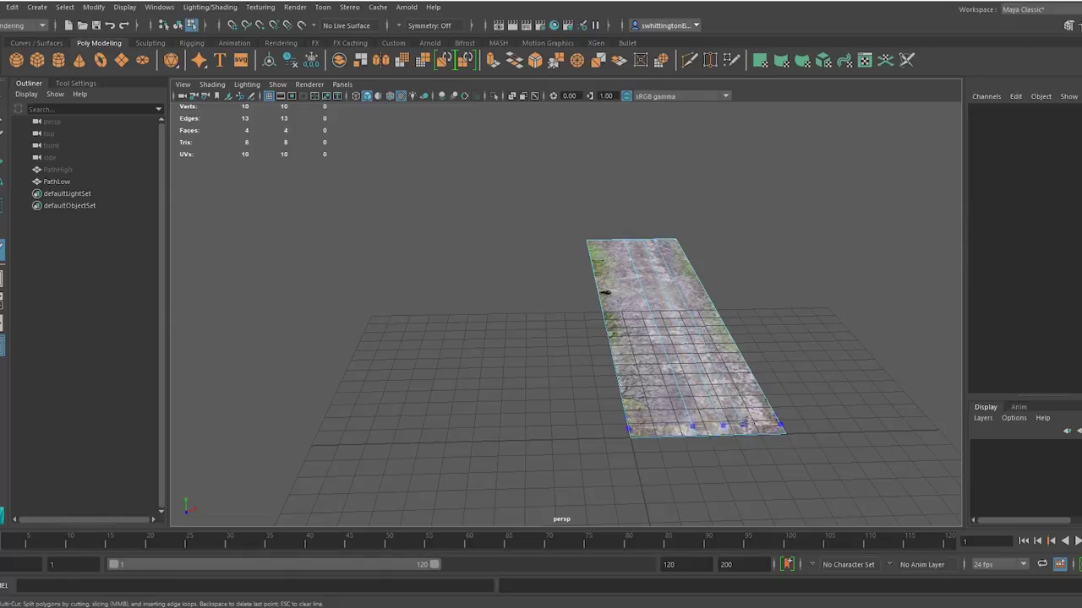
right_drag(644, 314, 645, 358)
click(645, 357)
shift+click(664, 261)
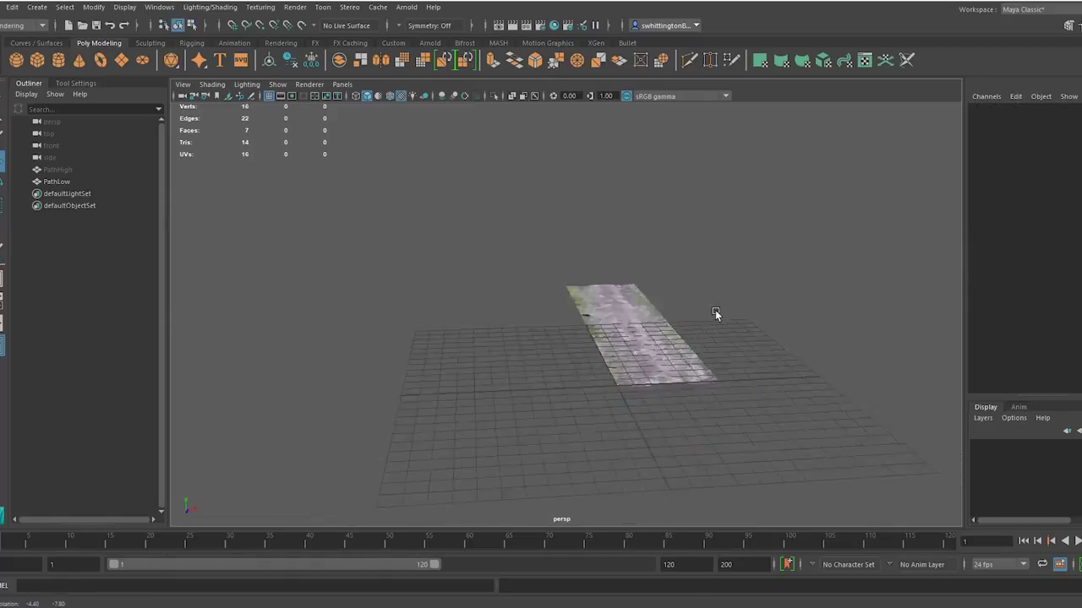
Delete PathLow's construction history and scale the mesh up uniformly in X, Y and Z
click(648, 333)
click(290, 60)
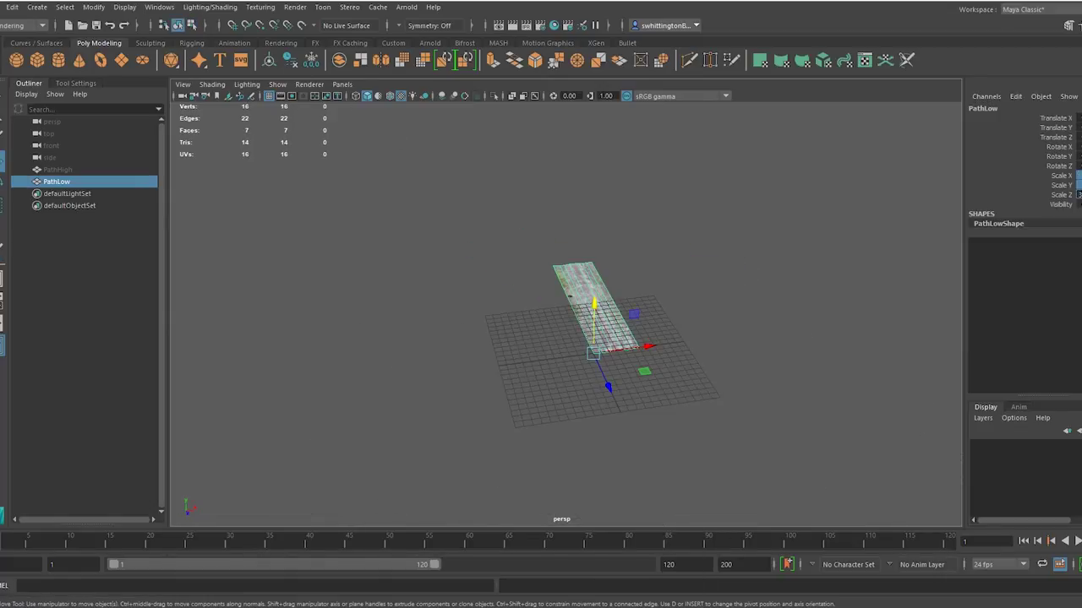
key(Return)
scroll(879, 196, down, 5)
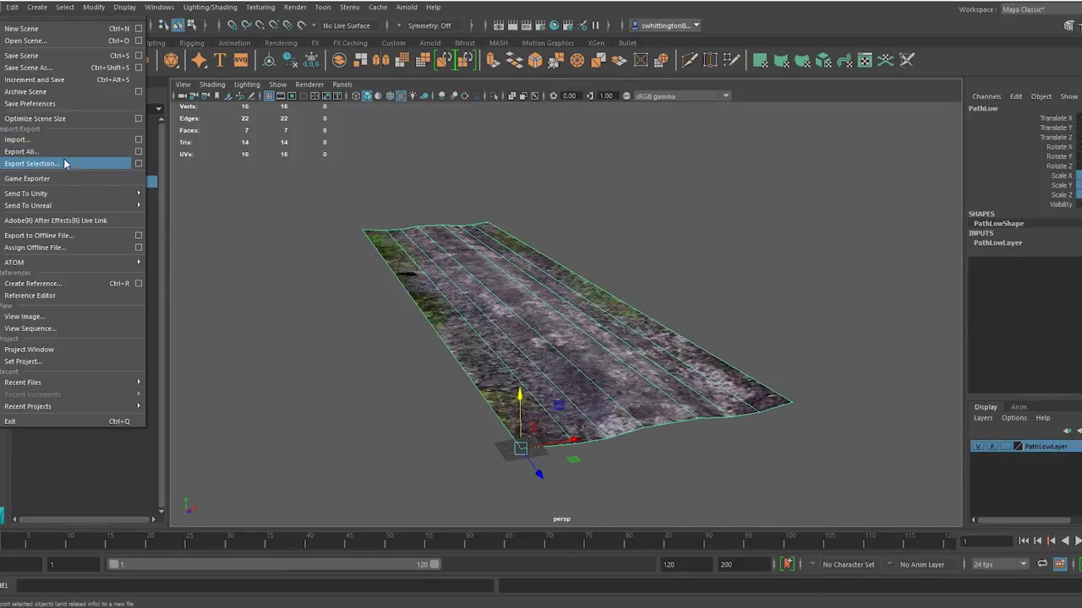
Export the selected PathLow mesh to the Captures\Exported folder in FBX export format under the name SM_MainPath
click(66, 161)
click(412, 135)
double_click(416, 135)
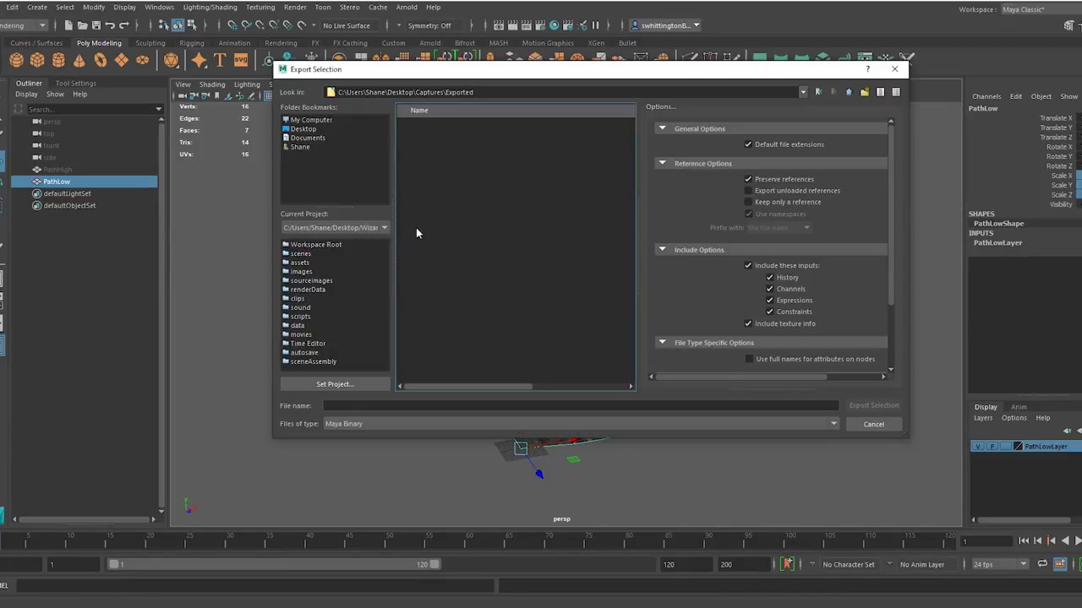
click(356, 425)
scroll(384, 460, down, 5)
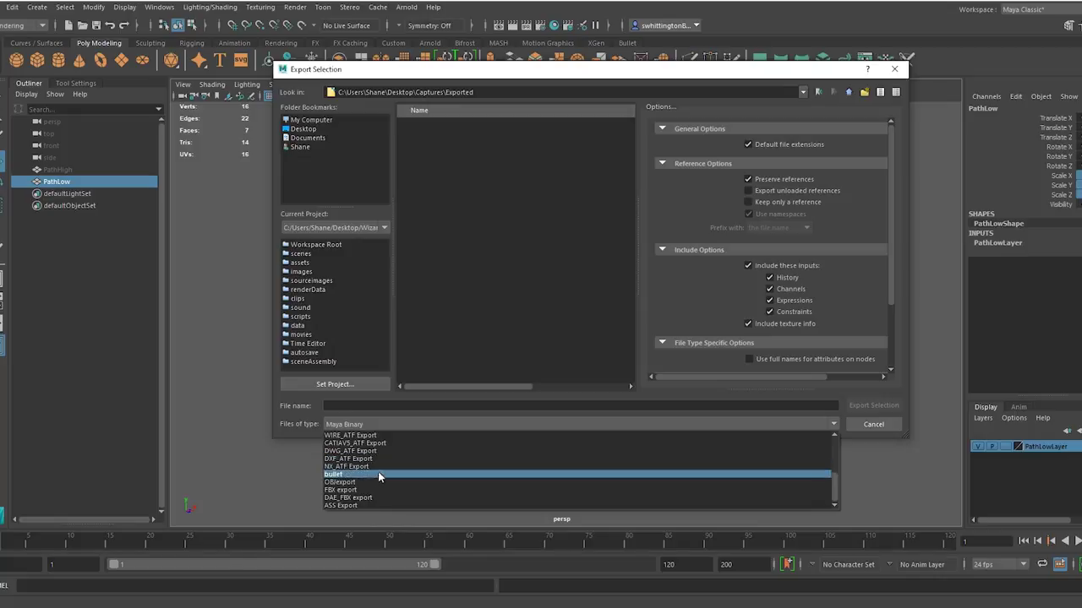
click(370, 491)
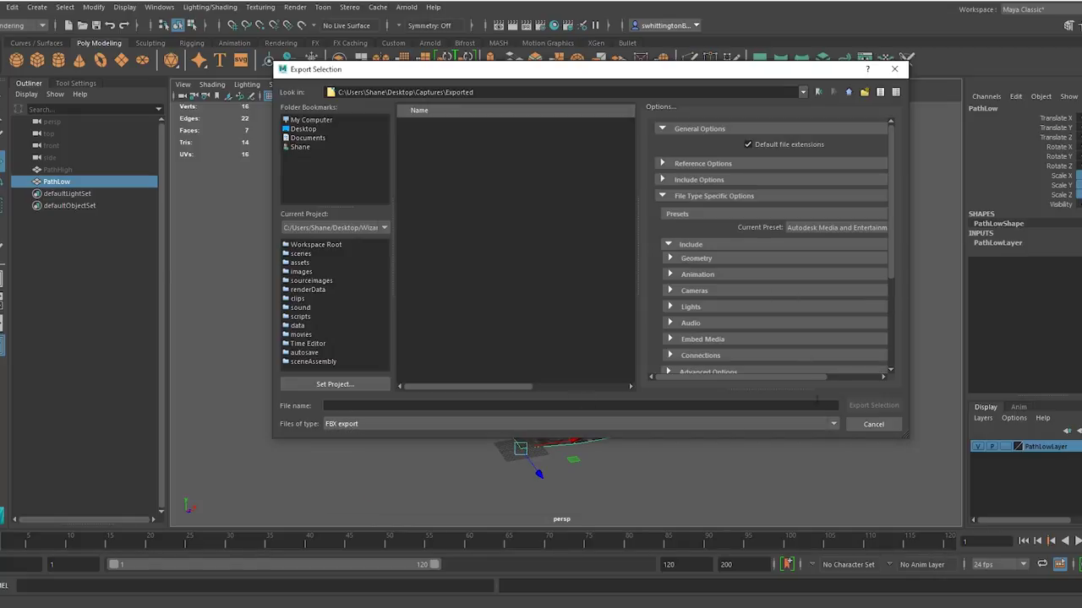
click(519, 408)
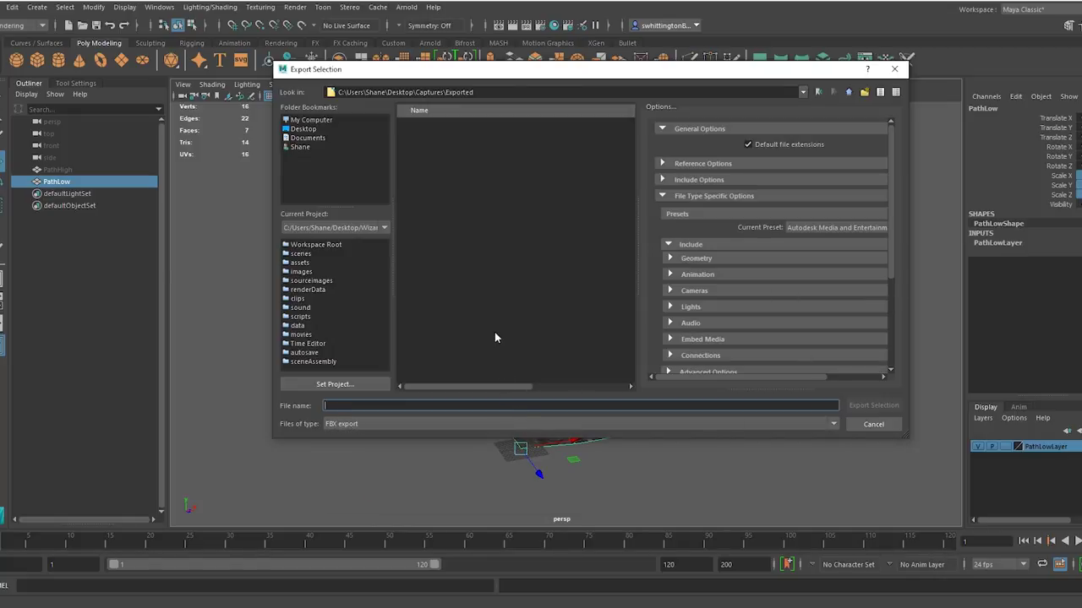
text(MainPath)
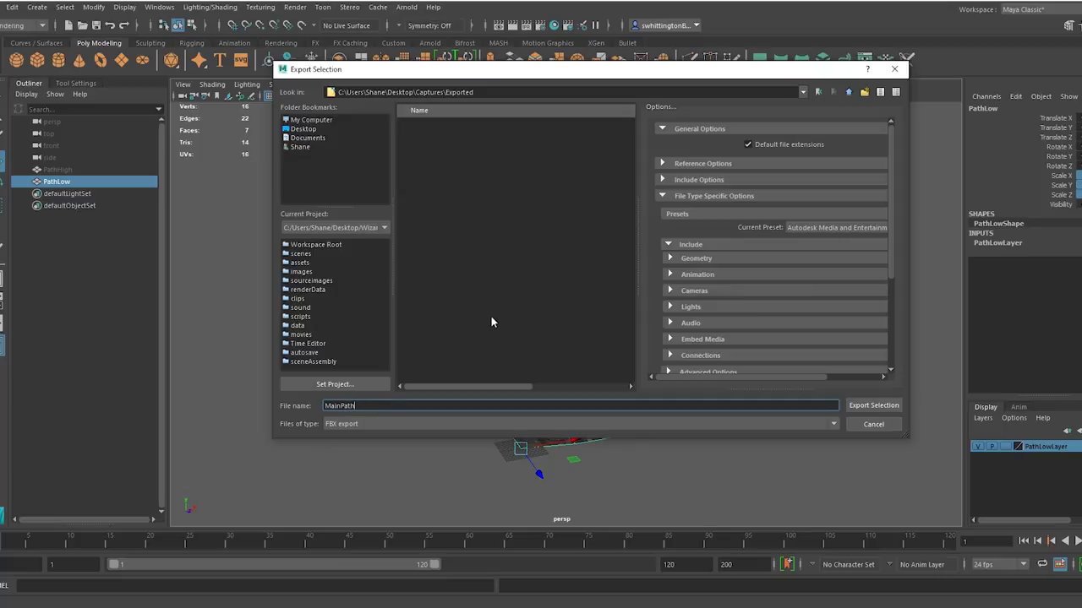
key(ctrl+a)
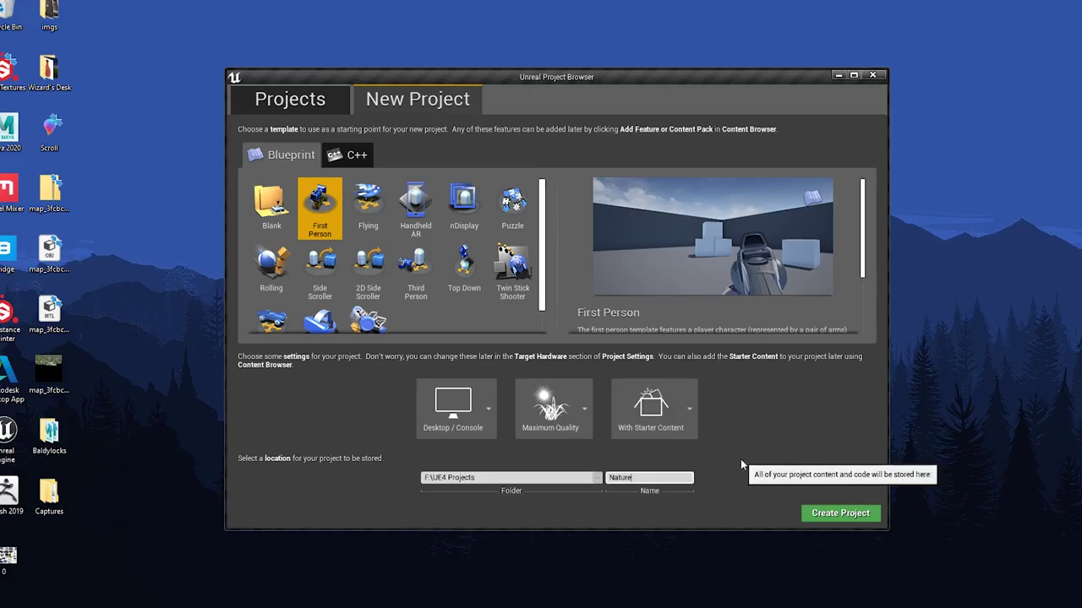
Create the First Person project Nature in Unreal Engine and delete the floor and sphere reflection capture from the new level
click(828, 514)
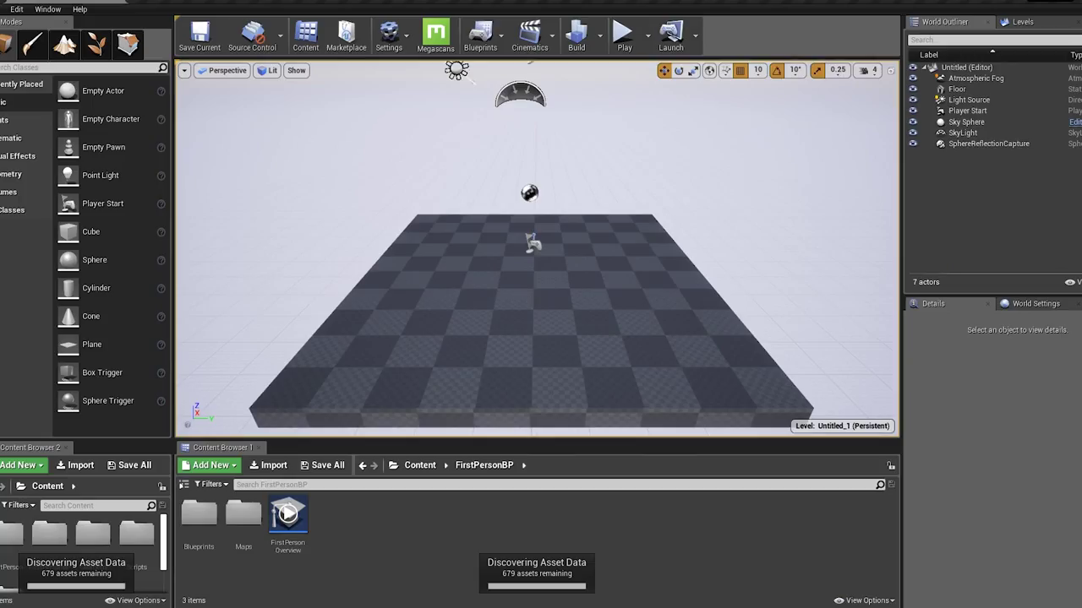
click(520, 295)
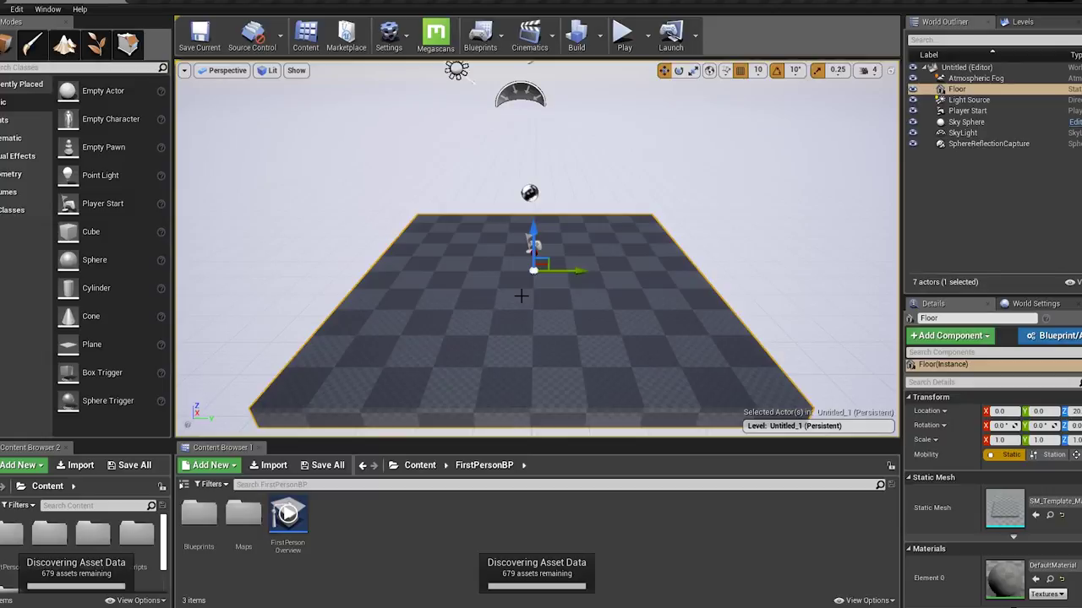
key(Delete)
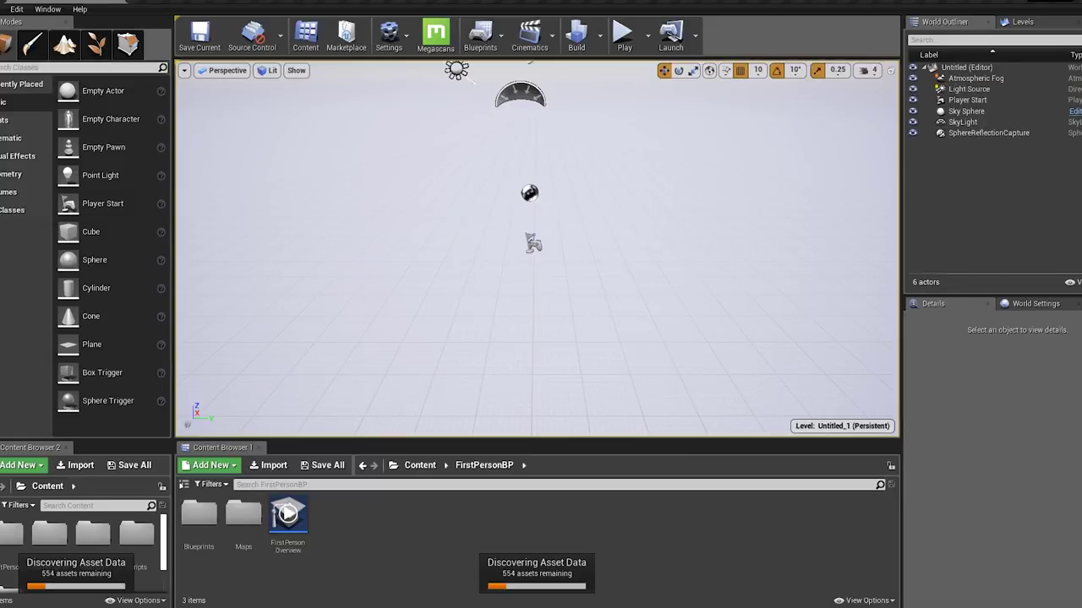
click(530, 193)
key(Delete)
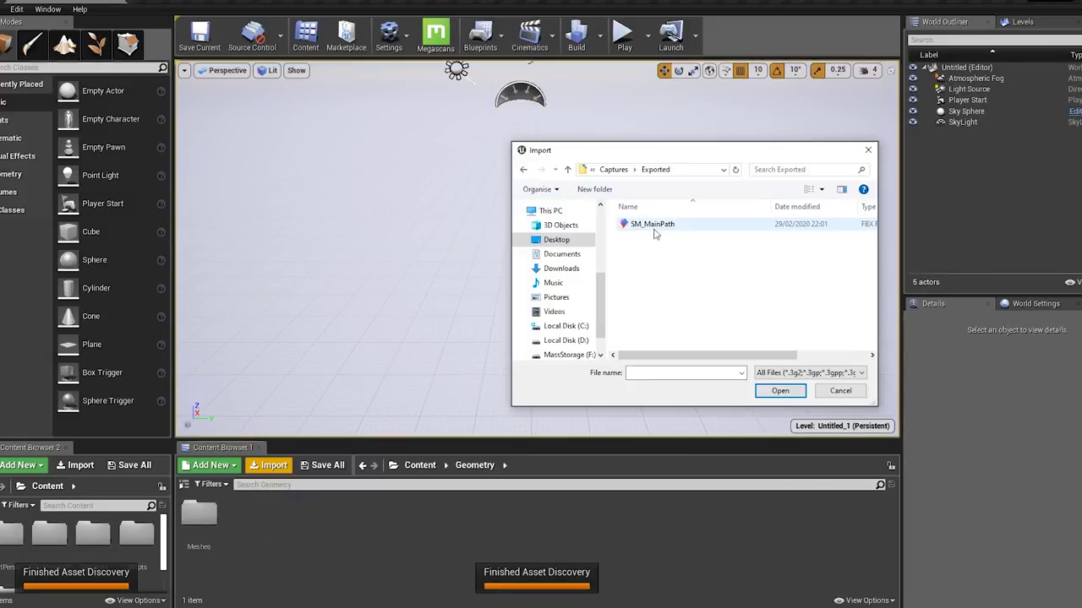
Import SM_MainPath from the Exported folder into the project's Geometry folder as a static mesh
click(652, 230)
double_click(653, 230)
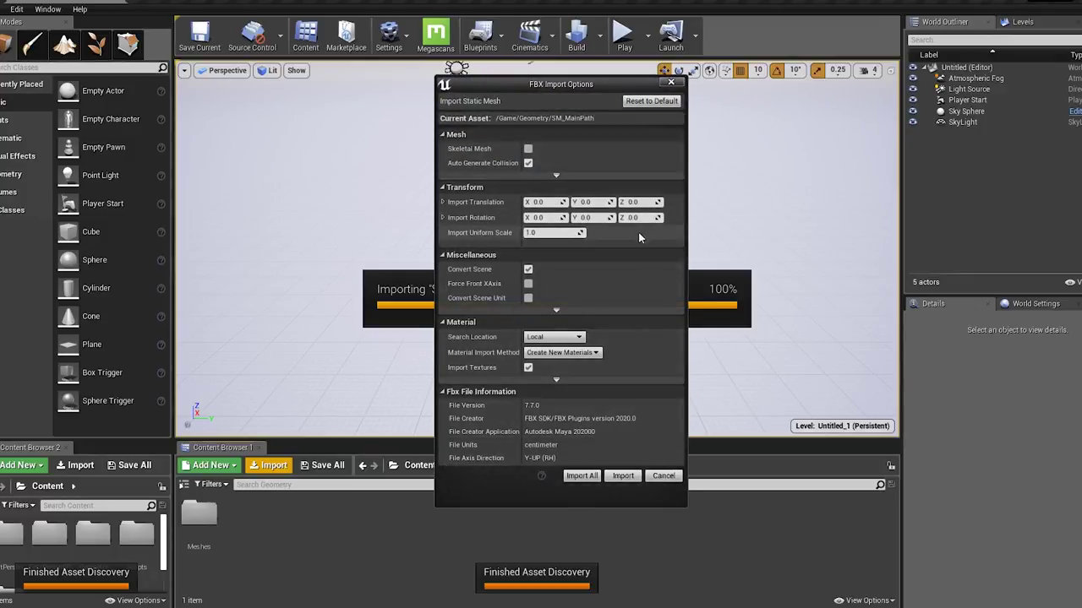
Rearrange the texture nodes in the lambert3 material, feed a Constant node into Roughness, and save the material
double_click(301, 513)
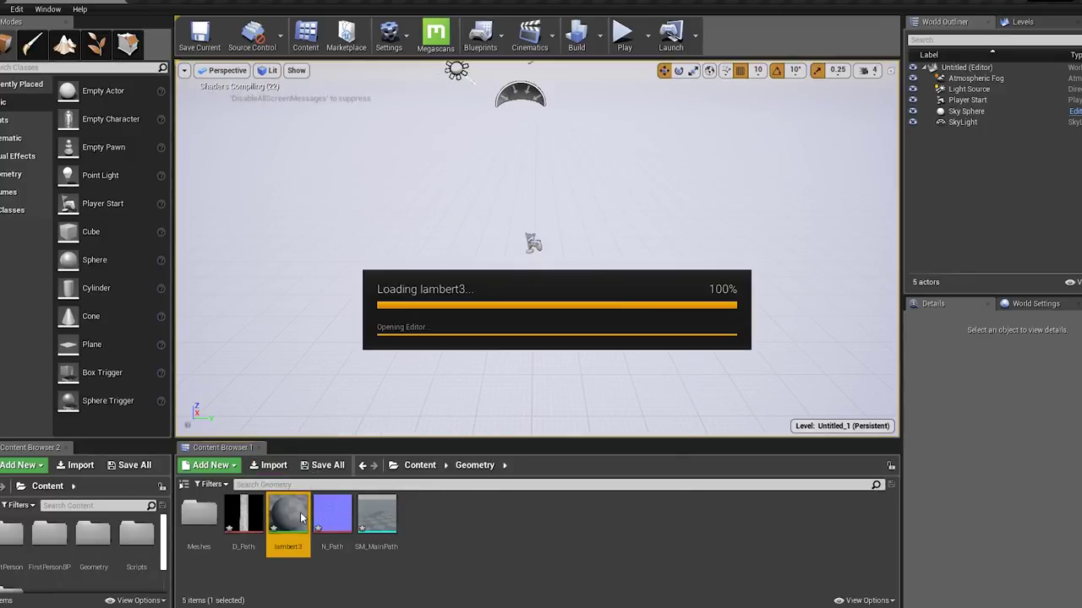
drag(700, 355, 399, 282)
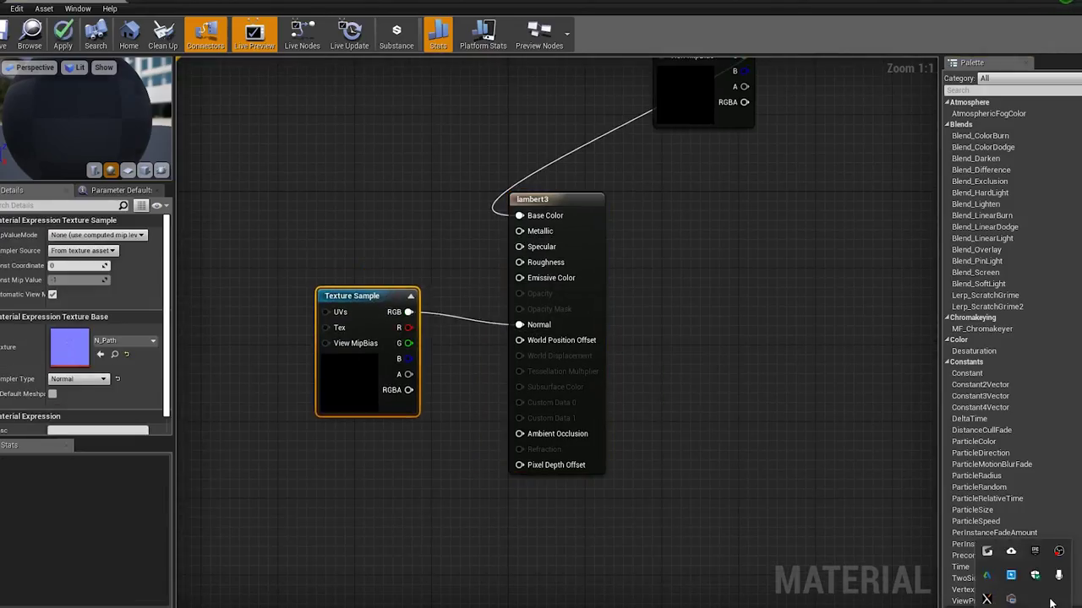
right_drag(807, 342, 858, 440)
drag(733, 110, 330, 254)
drag(458, 388, 390, 397)
drag(633, 293, 768, 284)
drag(705, 350, 558, 350)
text(cons)
click(575, 379)
click(4, 36)
key(ctrl+s)
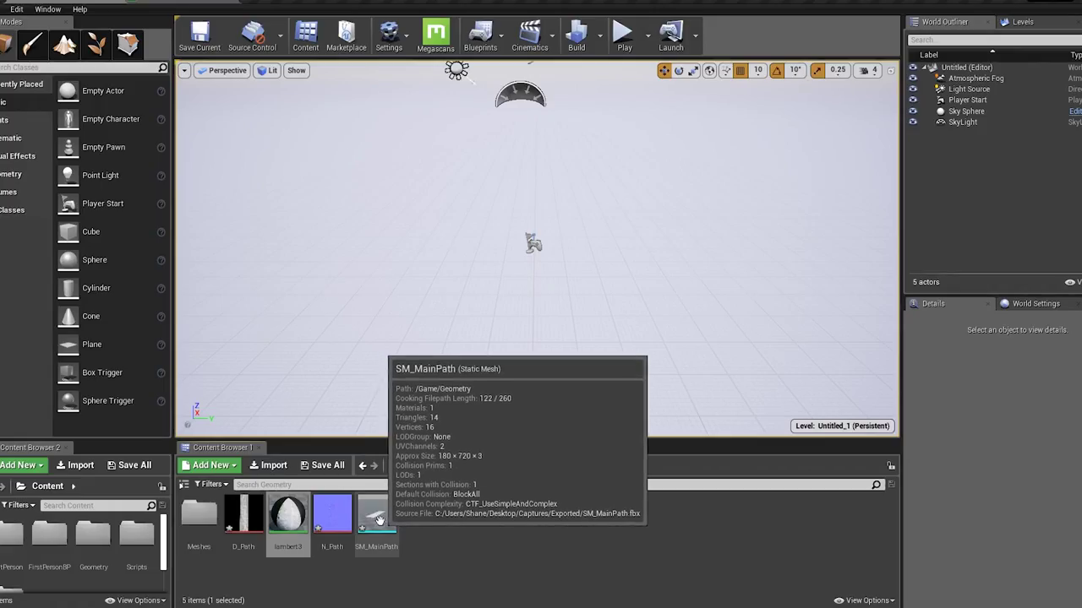
Place SM_MainPath in the level and set its X, Y and Z location to 0
drag(377, 519, 693, 297)
click(1006, 411)
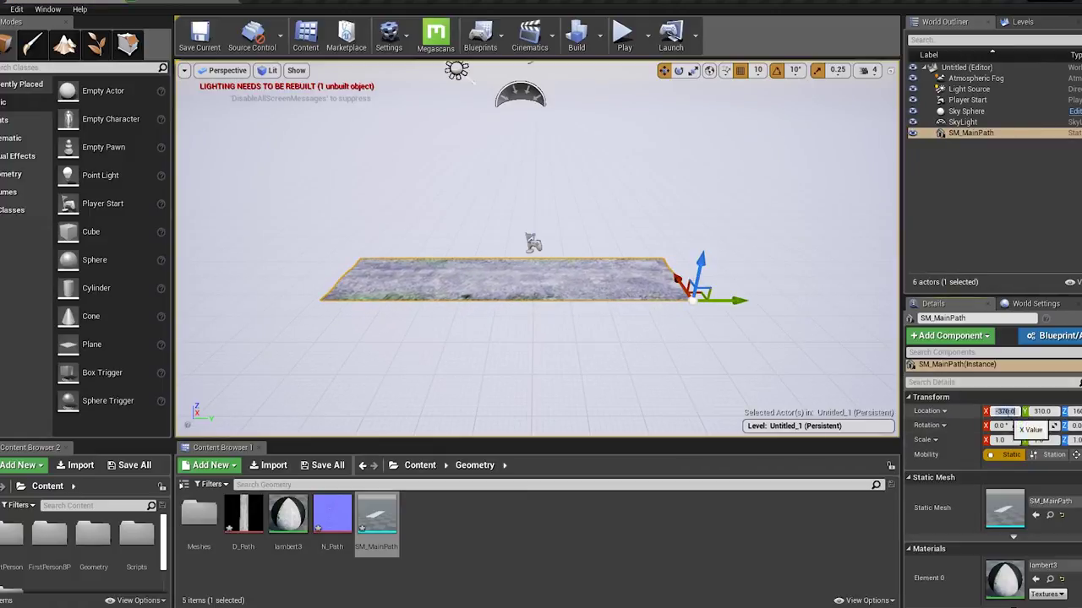
text(0)
key(Tab)
text(0)
click(1070, 412)
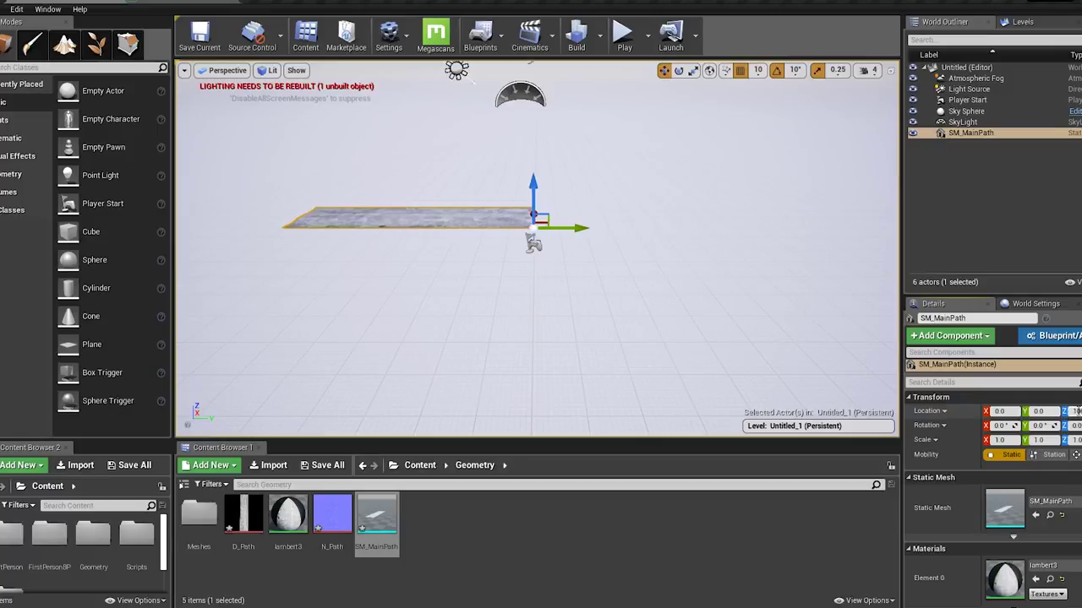
text(0)
key(Return)
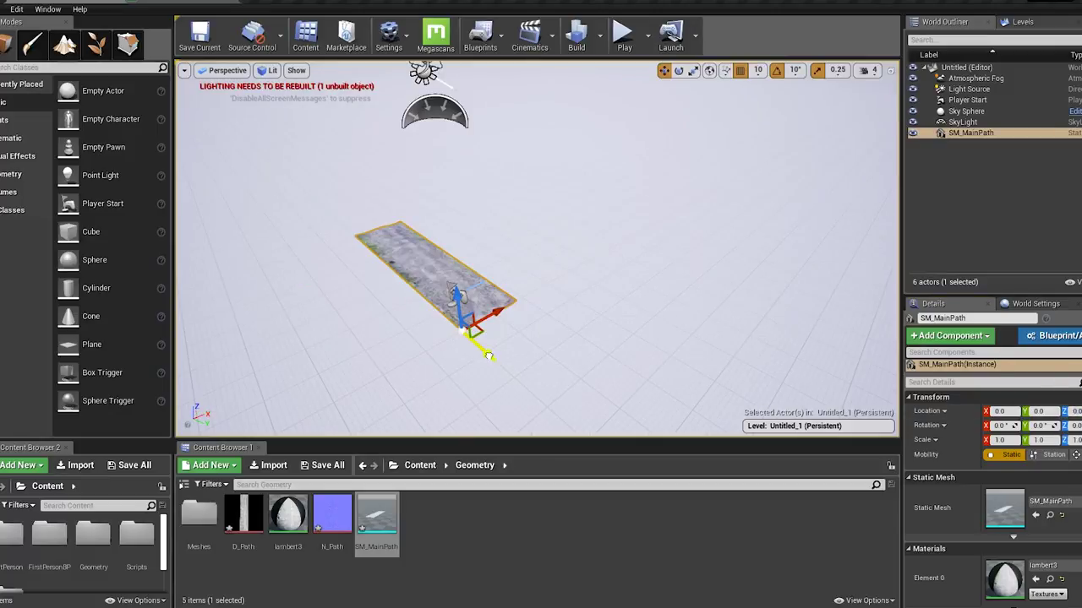
Duplicate the path mesh along Y, mirror the copy with a Y scale of -1, and move it end to end with the original
alt+drag(484, 350, 358, 271)
click(1043, 439)
text(-1)
key(Return)
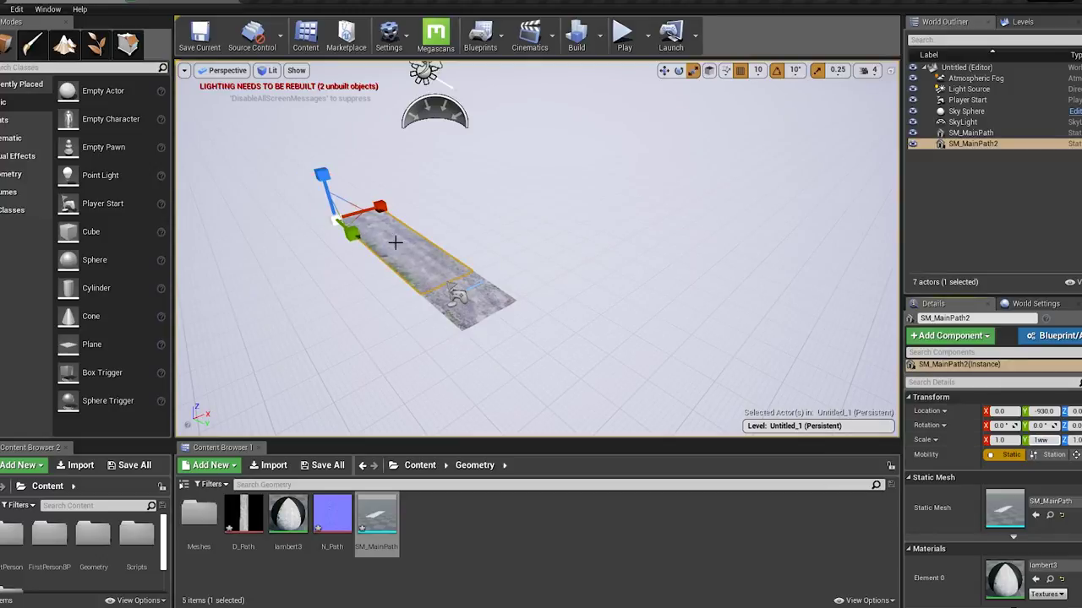
key(w)
drag(352, 234, 314, 200)
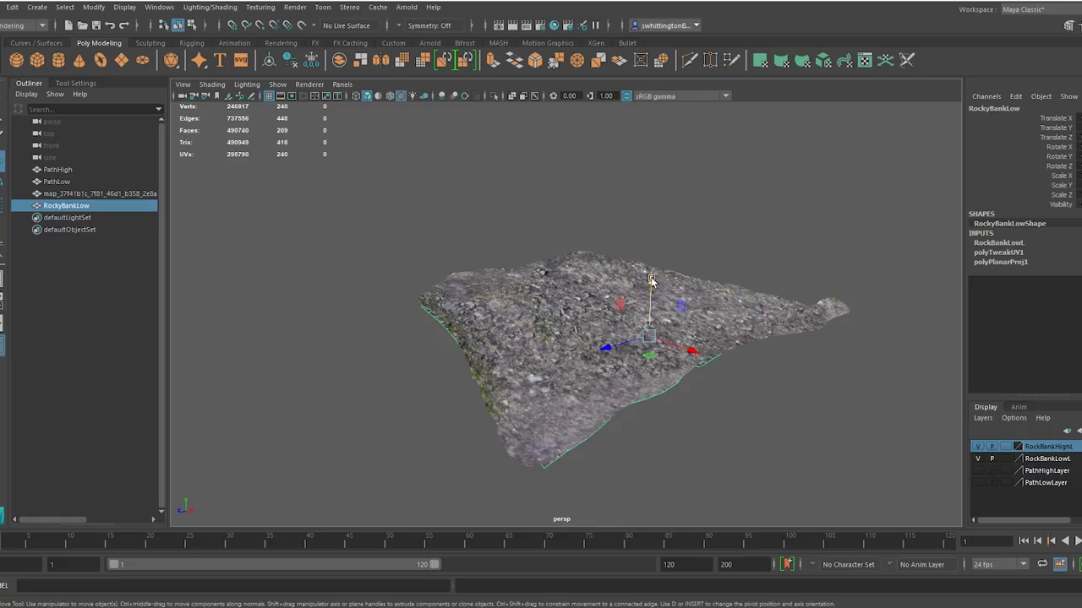
In Maya, move RockyBankLow up and away from the high-poly rocky bank, deselect it and inspect both meshes
drag(652, 284, 654, 256)
drag(613, 327, 338, 402)
click(471, 248)
alt+drag(471, 248, 582, 392)
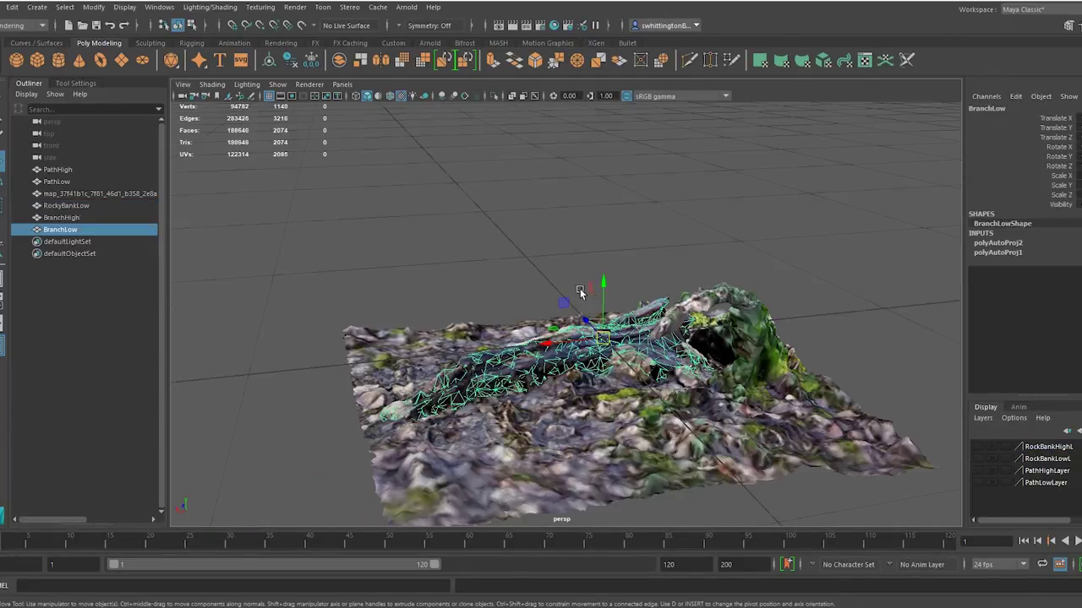
Lift BranchLow clear above the high-poly branch capture and deselect it to compare the two
drag(607, 269, 640, 172)
click(776, 199)
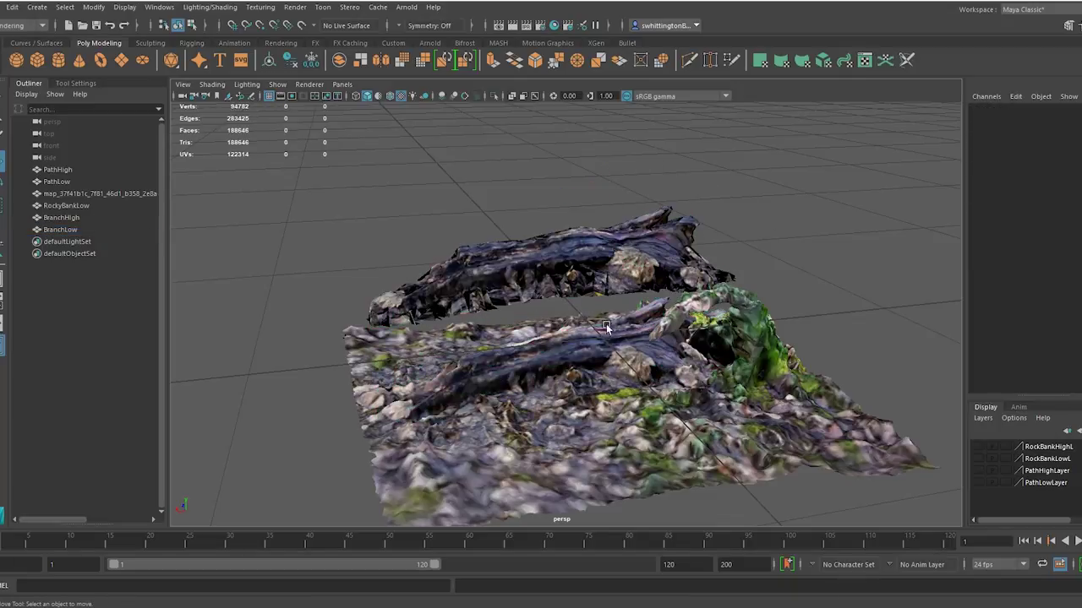
alt+drag(598, 316, 614, 325)
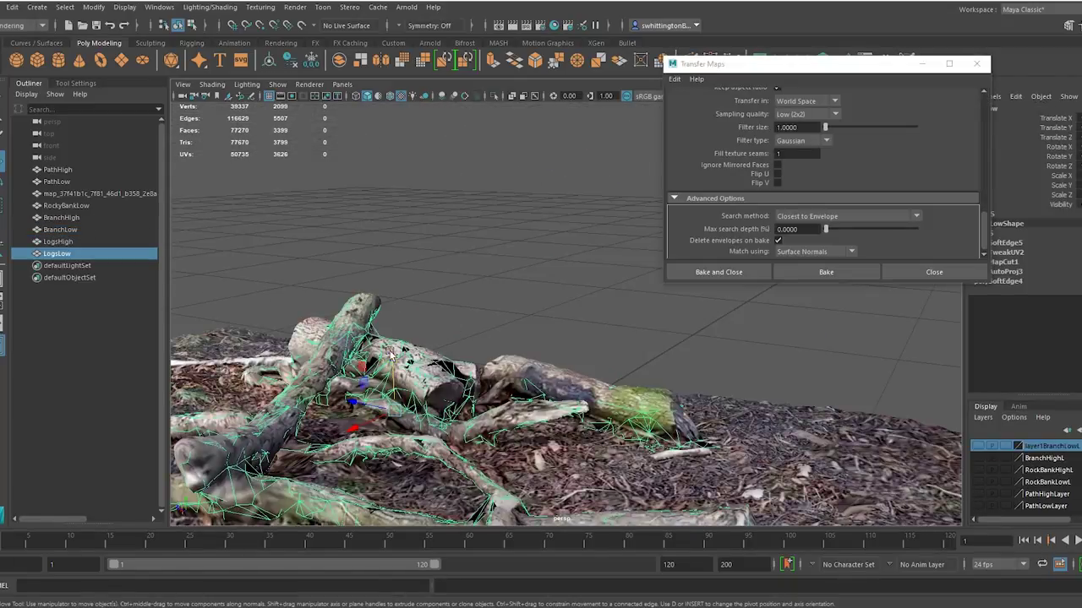
Raise LogsLow above the high-poly logs capture, deselect it and inspect its baked surface
drag(391, 353, 393, 198)
click(462, 204)
scroll(462, 204, down, 5)
alt+drag(472, 239, 478, 292)
scroll(511, 300, up, 6)
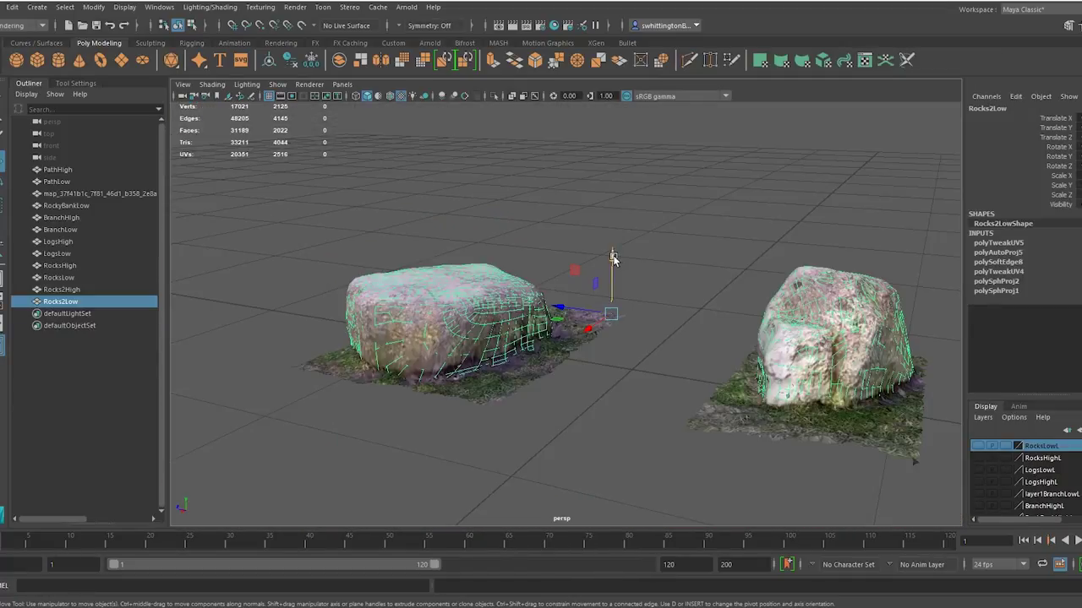
Raise Rocks2Low above the high-poly rocks, deselect it and view both versions from another angle
drag(614, 259, 615, 156)
click(696, 162)
alt+drag(700, 242, 798, 292)
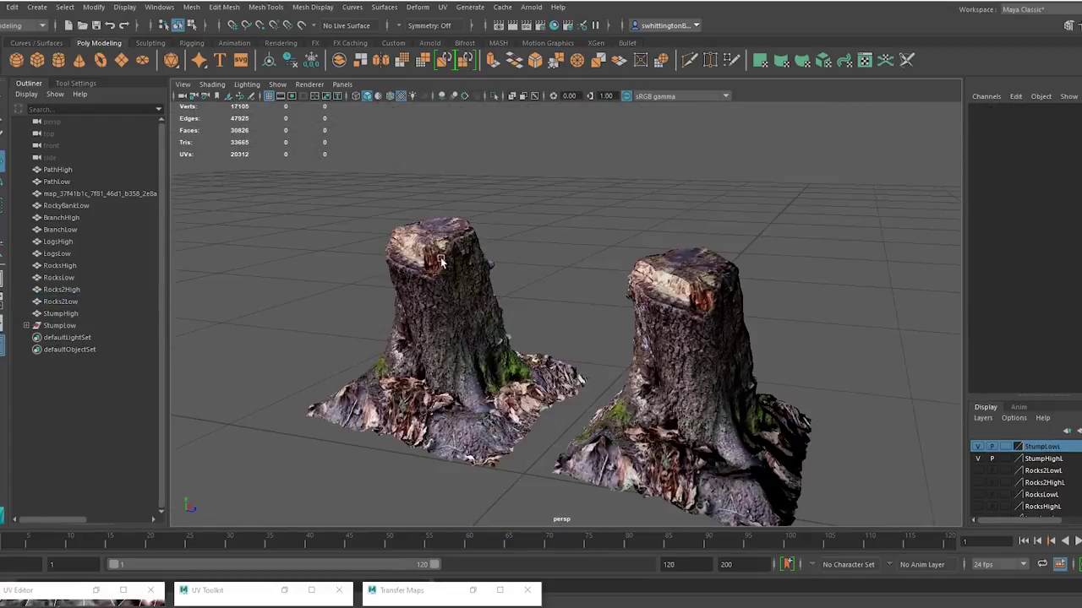
Select the high-poly stump and the StumpLow mesh in turn to compare them
click(440, 261)
click(689, 306)
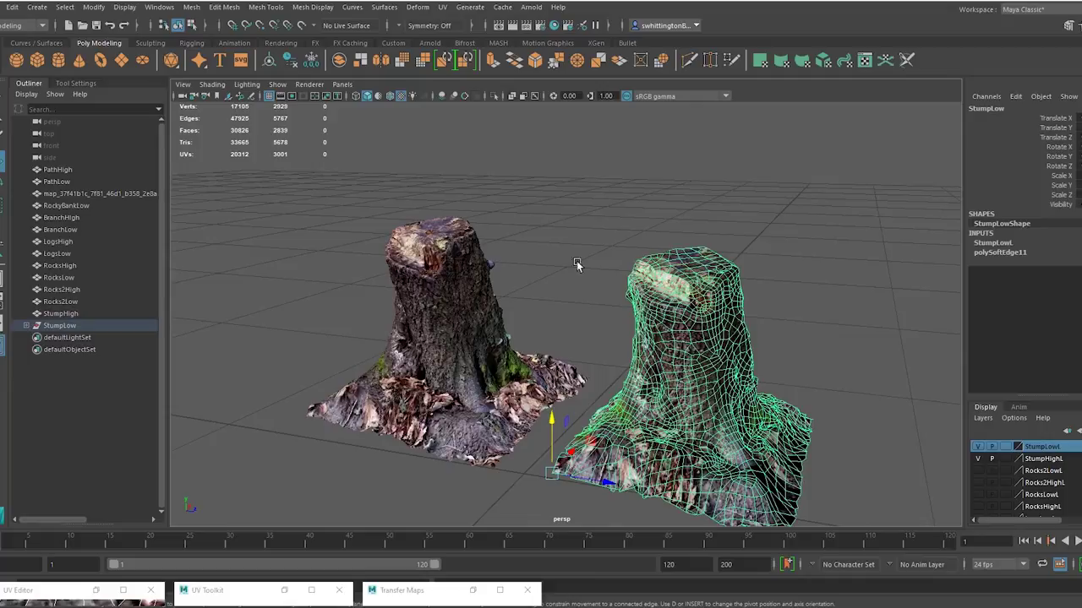